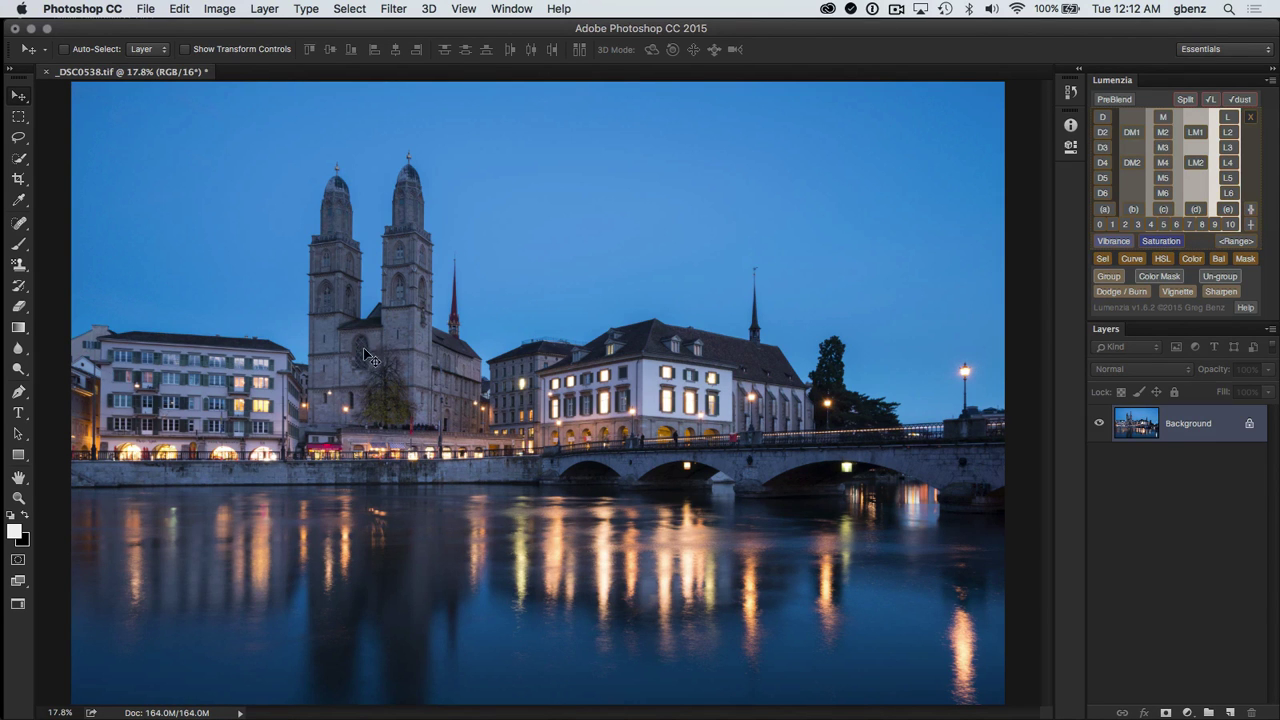
Zoom the photo to 33.3% and centre the view on the twin church towers
key("super+equal")
key("super+equal")
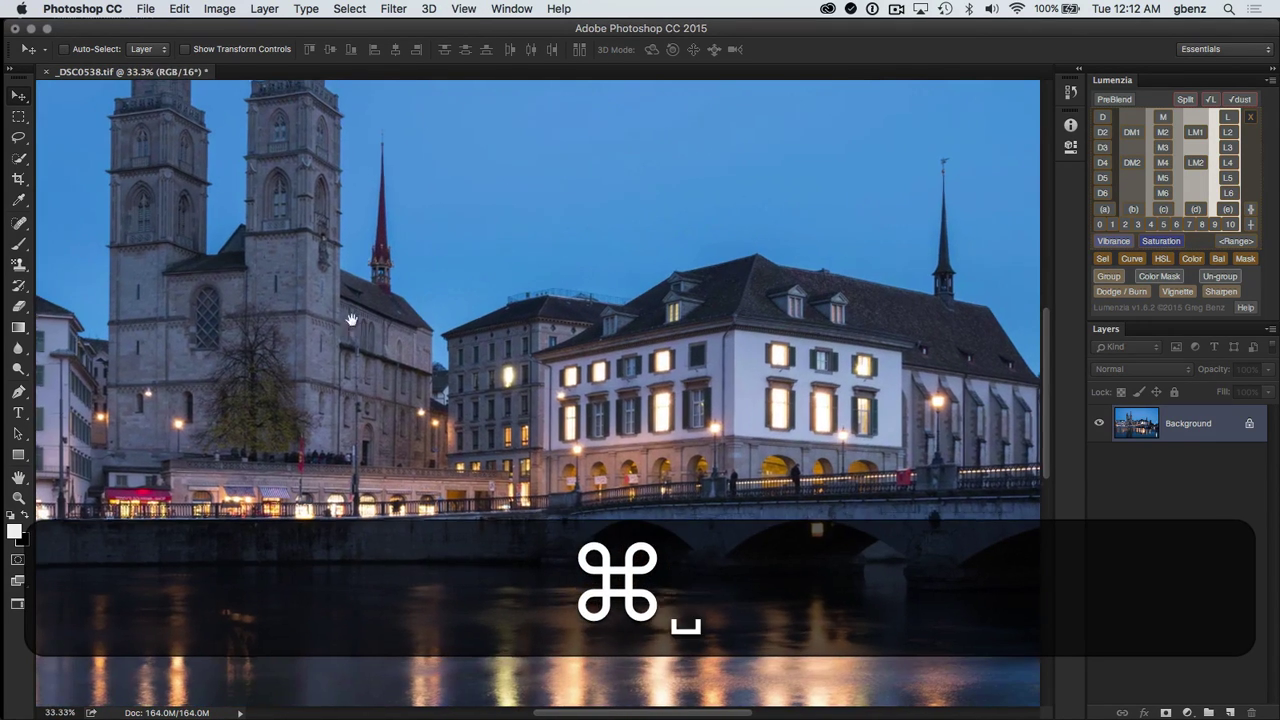
left_click_drag(351, 319, 628, 465)
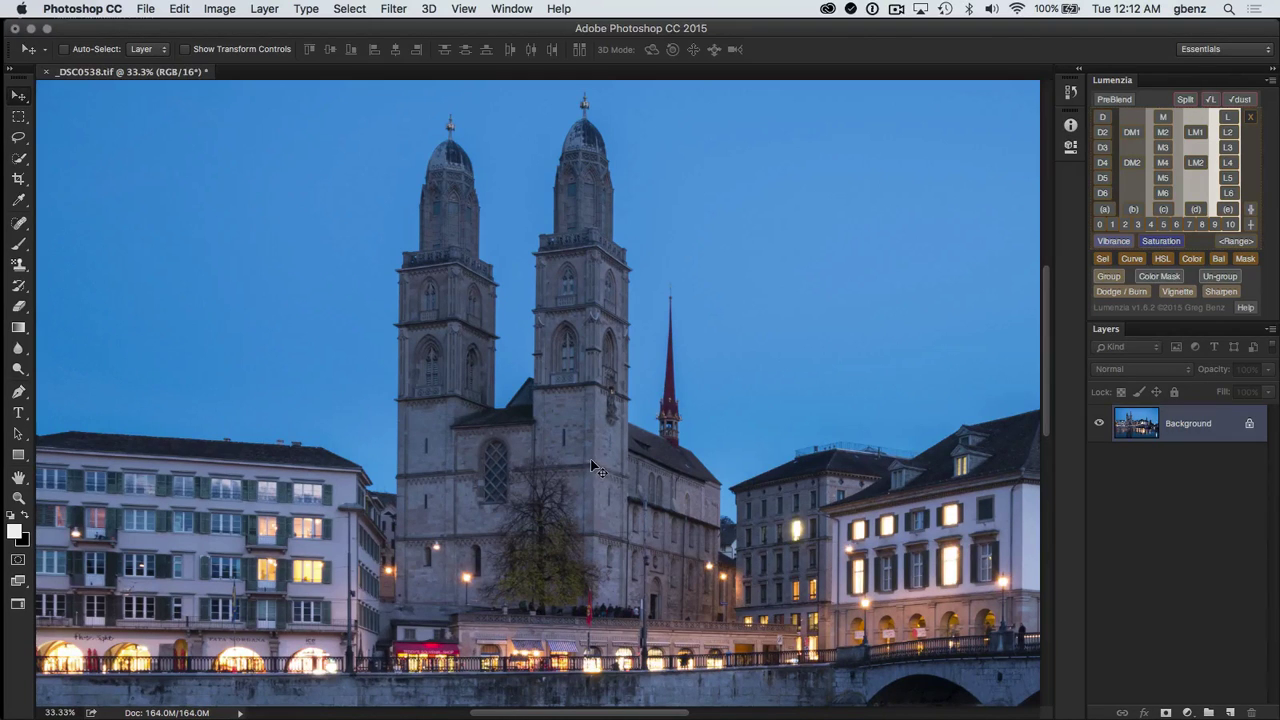
Preview Lumenzia's zone 2, 3, 4 and 5 masks, then zones (b) and (c)
left_click(1125, 225)
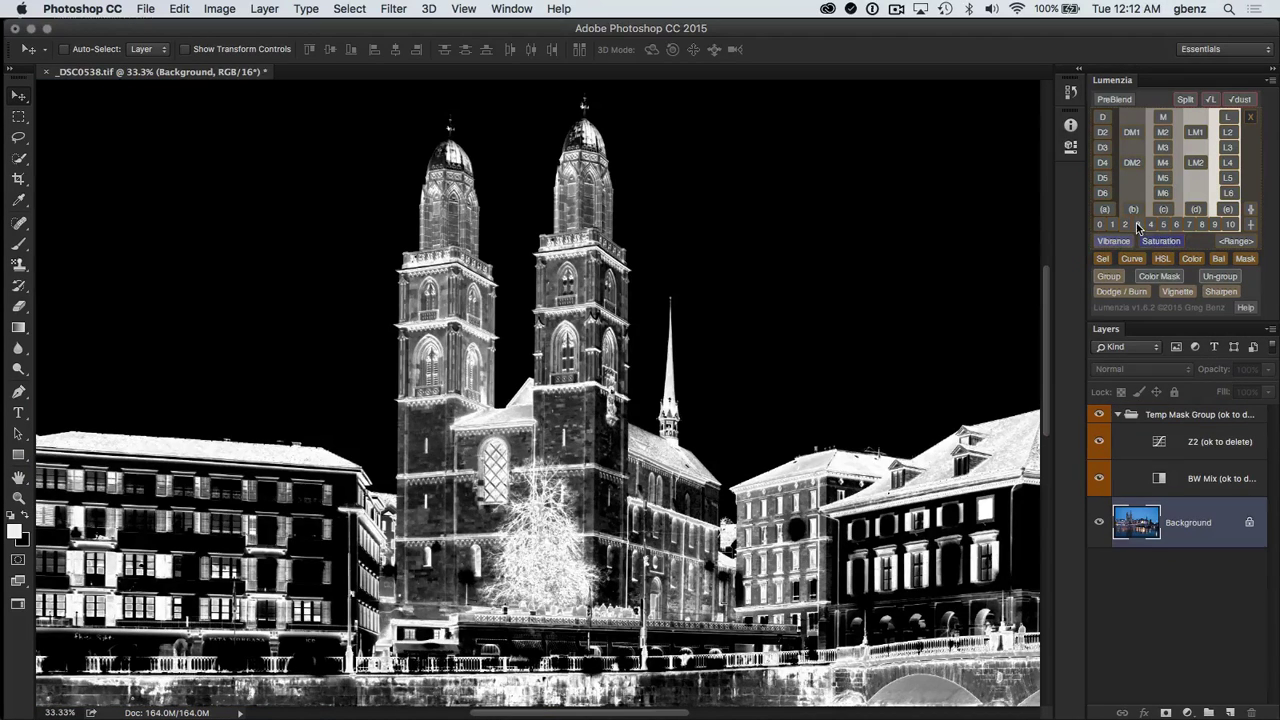
left_click(1138, 225)
left_click(1150, 226)
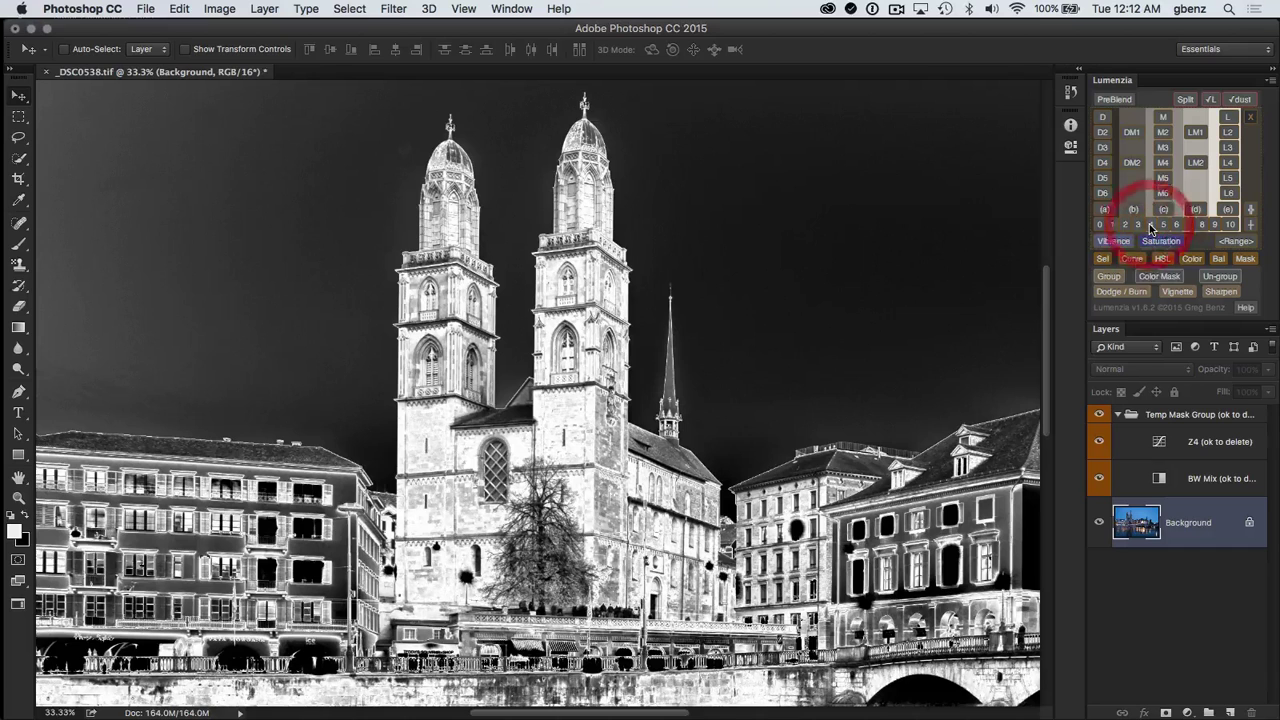
left_click(1165, 226)
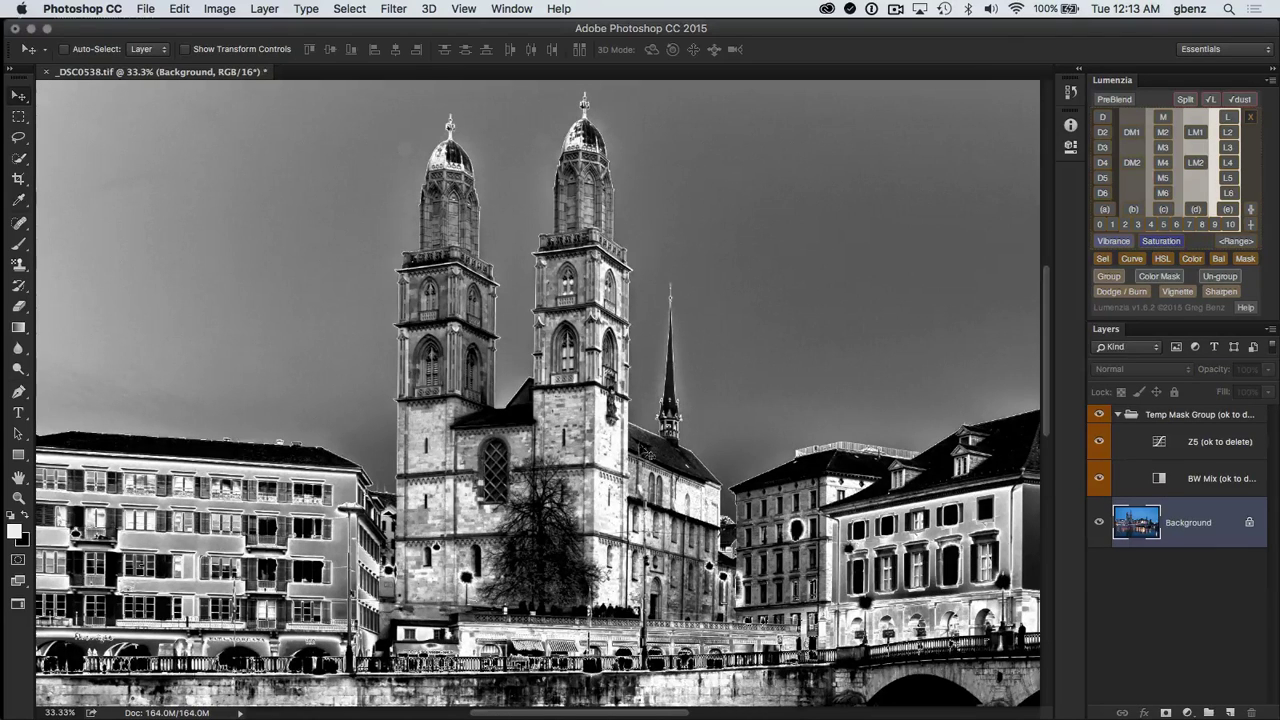
left_click(1133, 210)
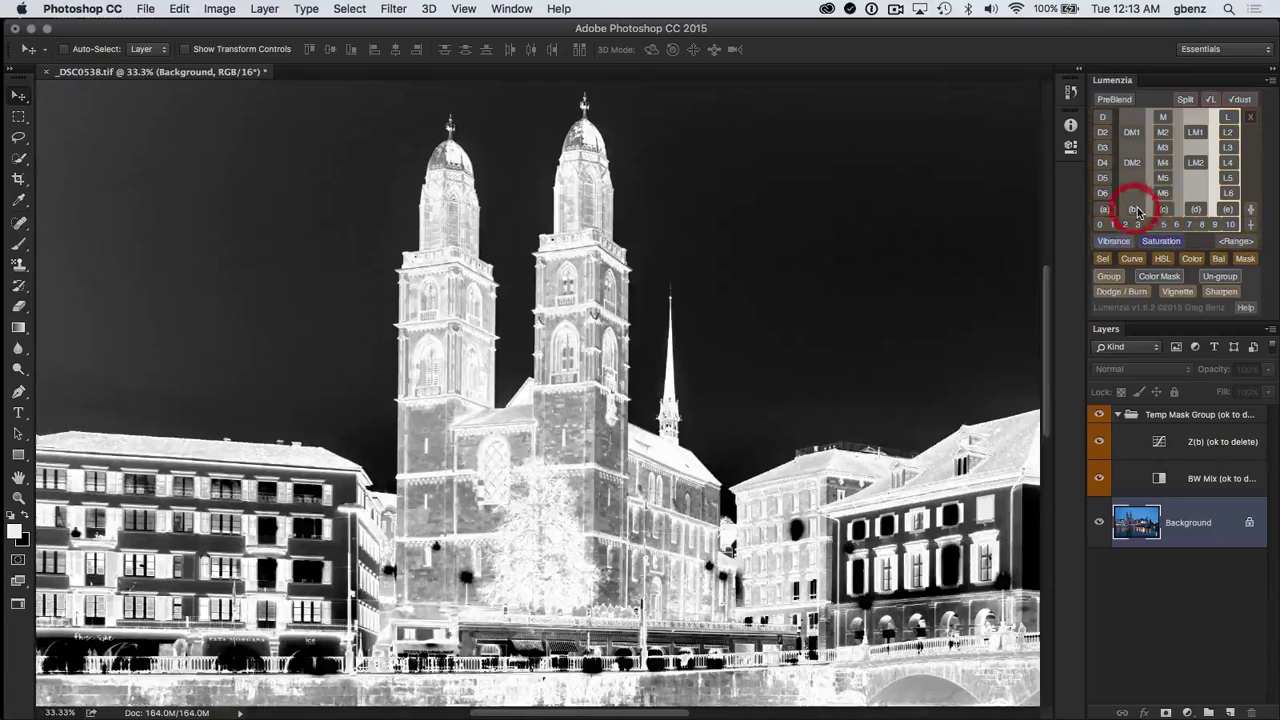
left_click(1162, 211)
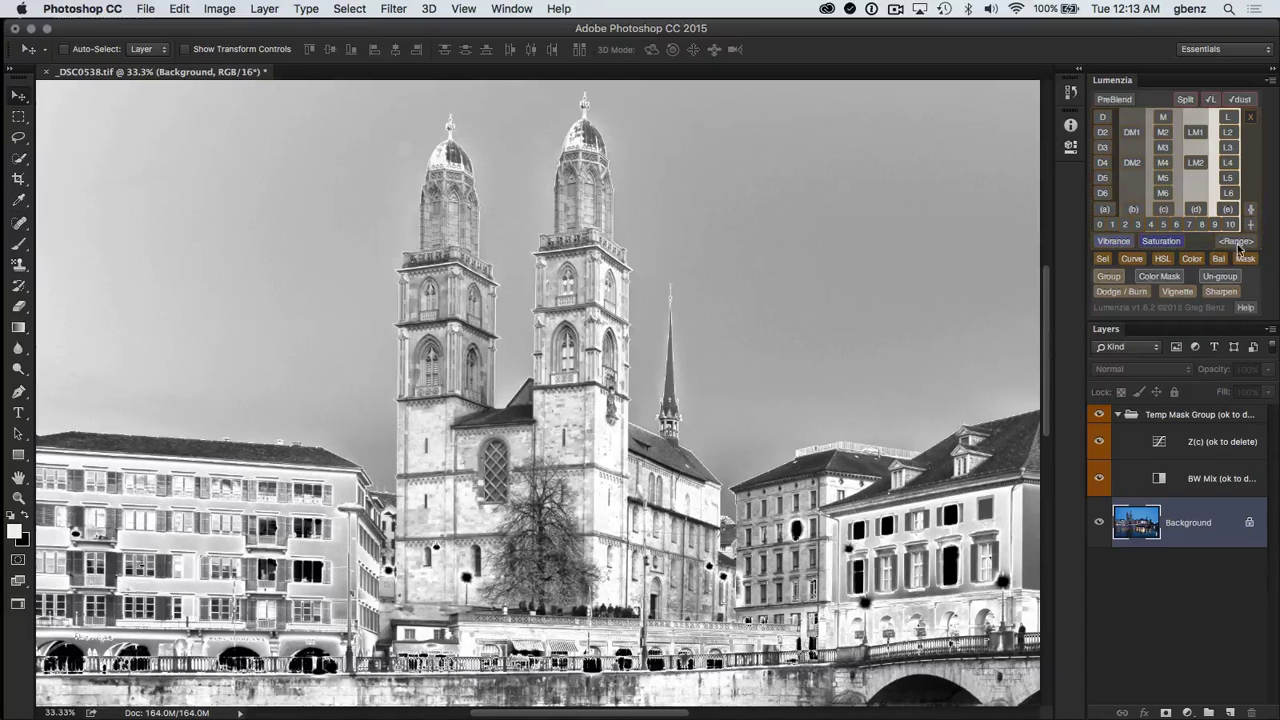
Preview a mask from the church's sampled blue-grey tone, then delete the Temp Mask Group
left_click(1249, 211)
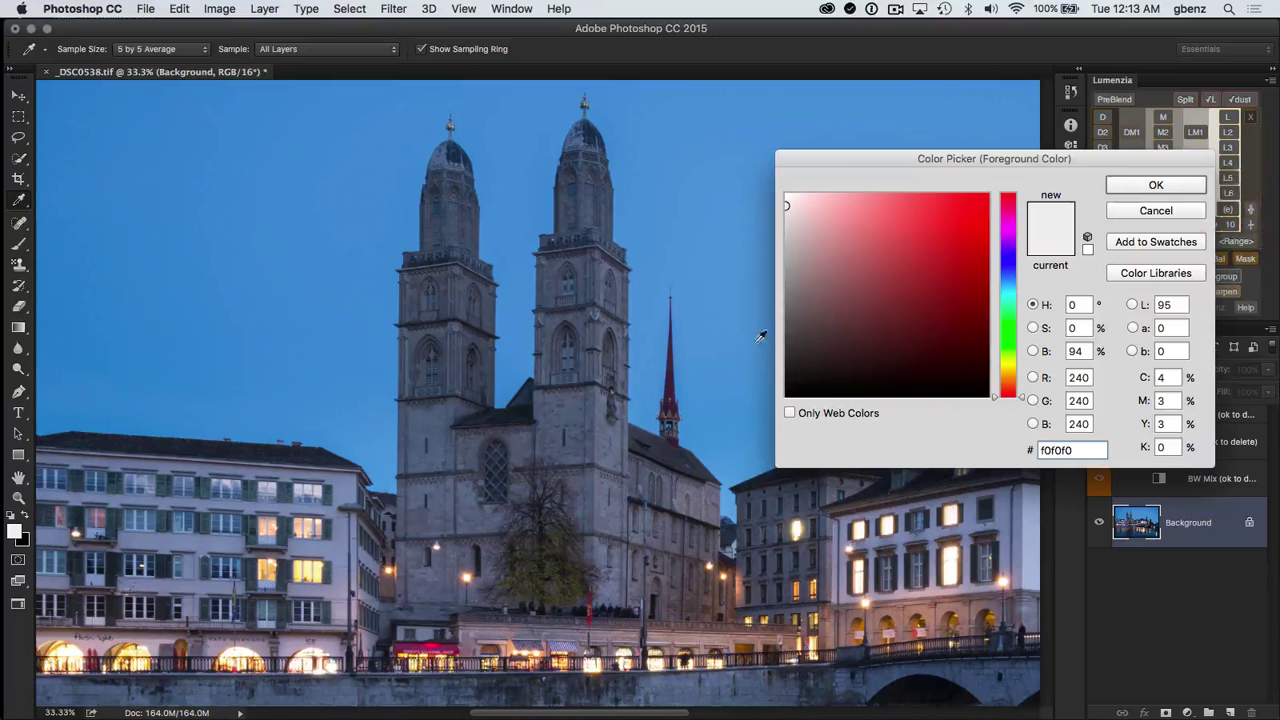
left_click(605, 425)
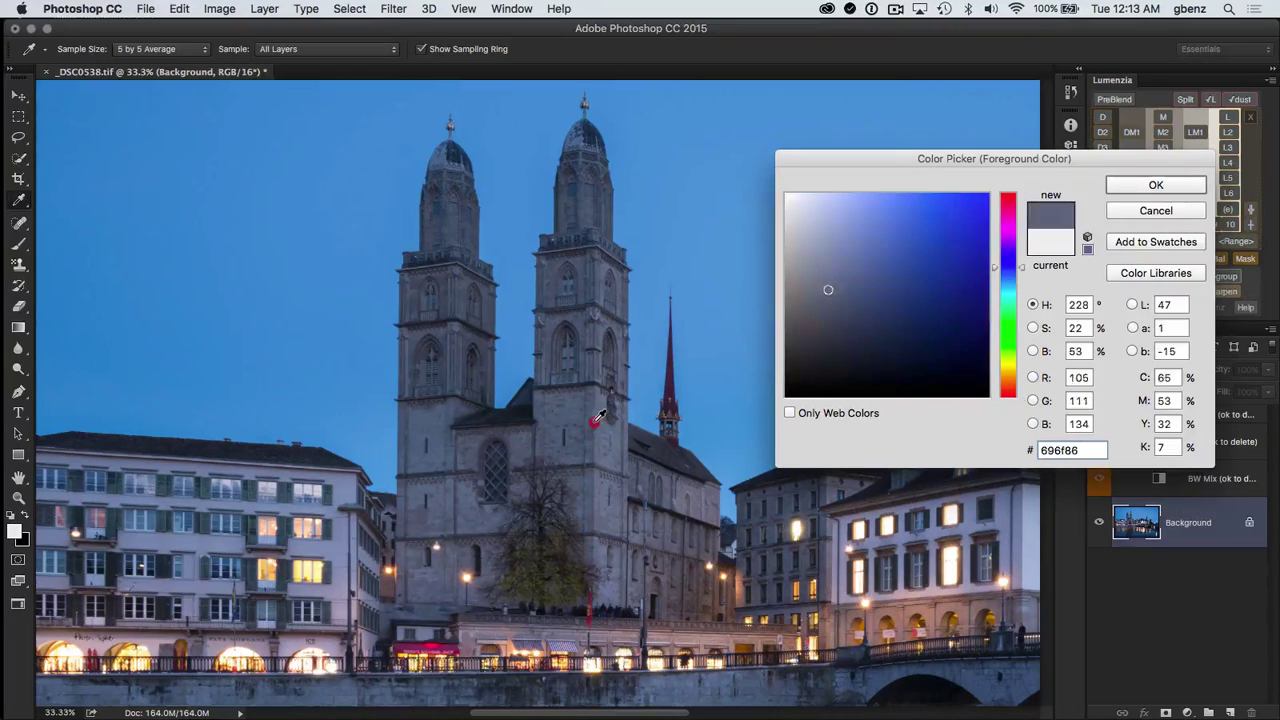
left_click(1121, 188)
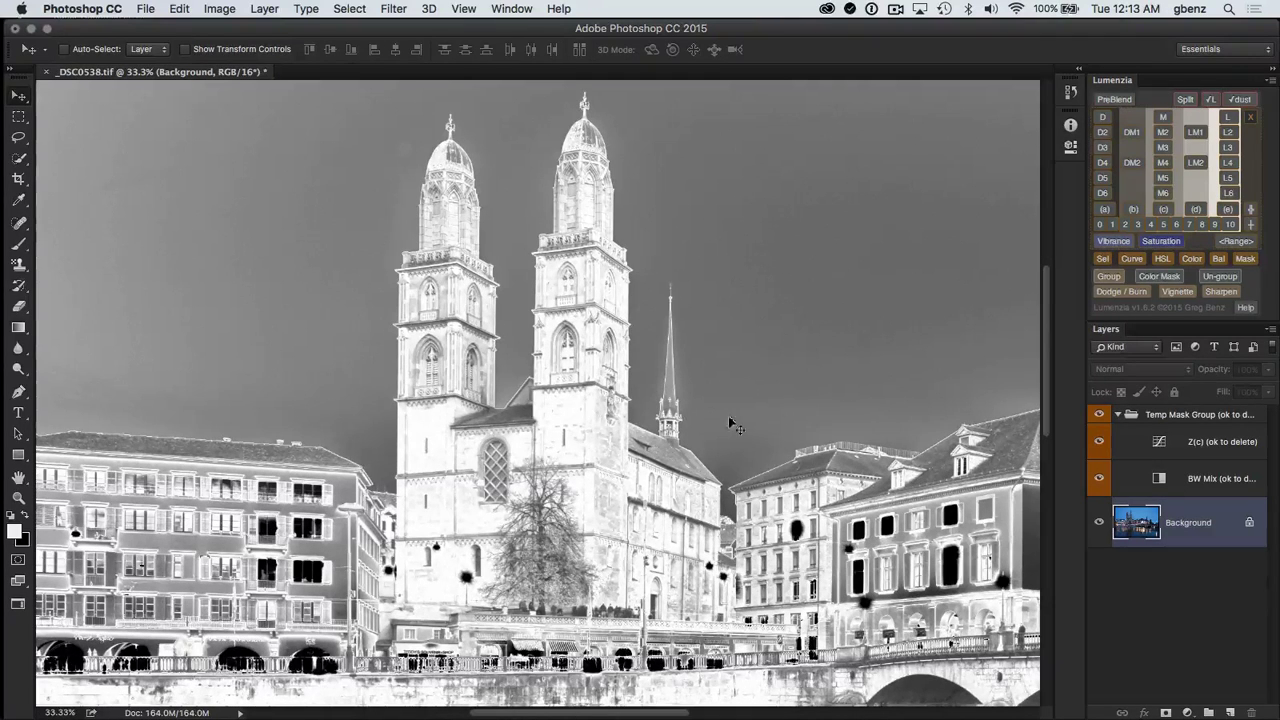
left_click(1250, 117)
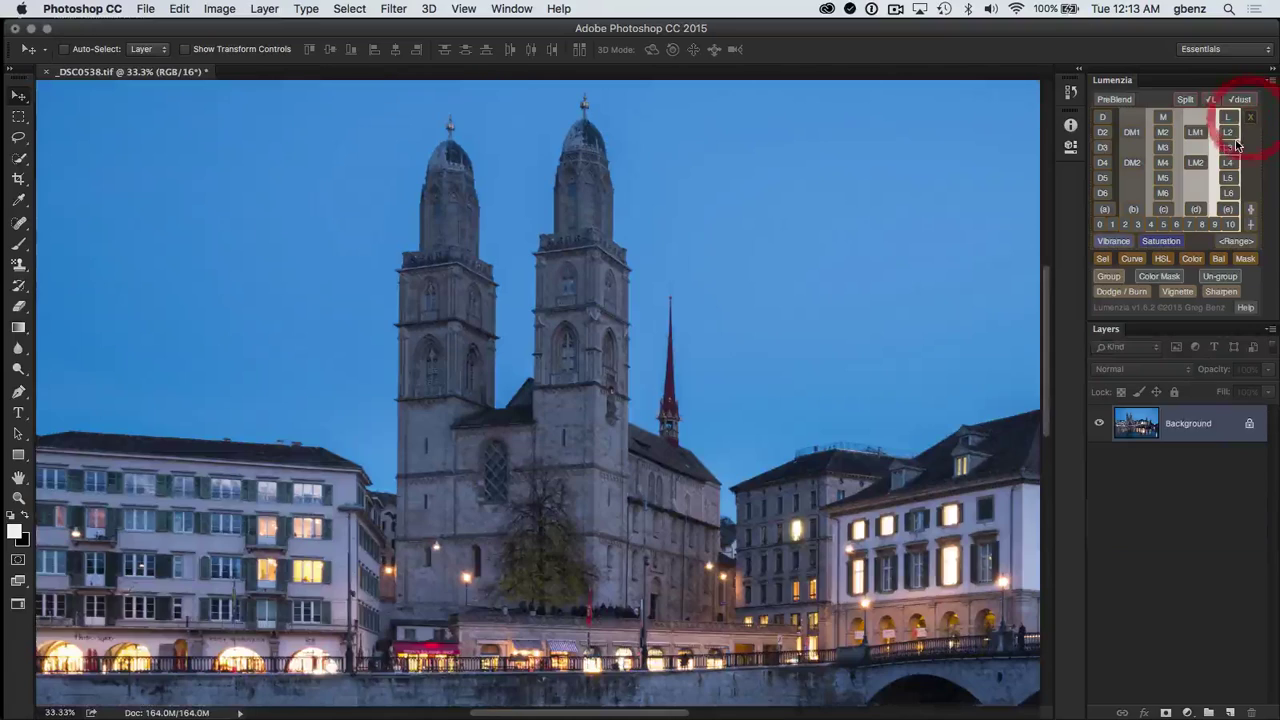
Start a Lumenzia <Range> mask and sample the dome's dark blue 24324c as the darkest tone
left_click(1236, 243)
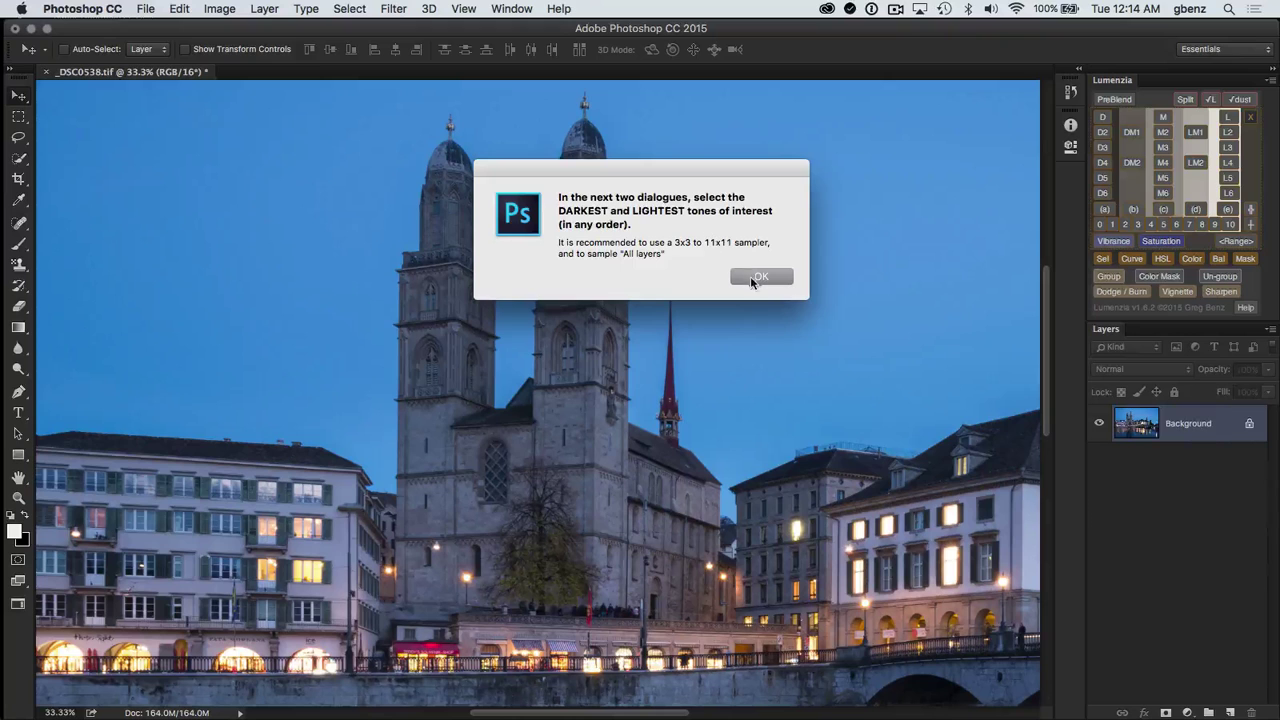
left_click(756, 278)
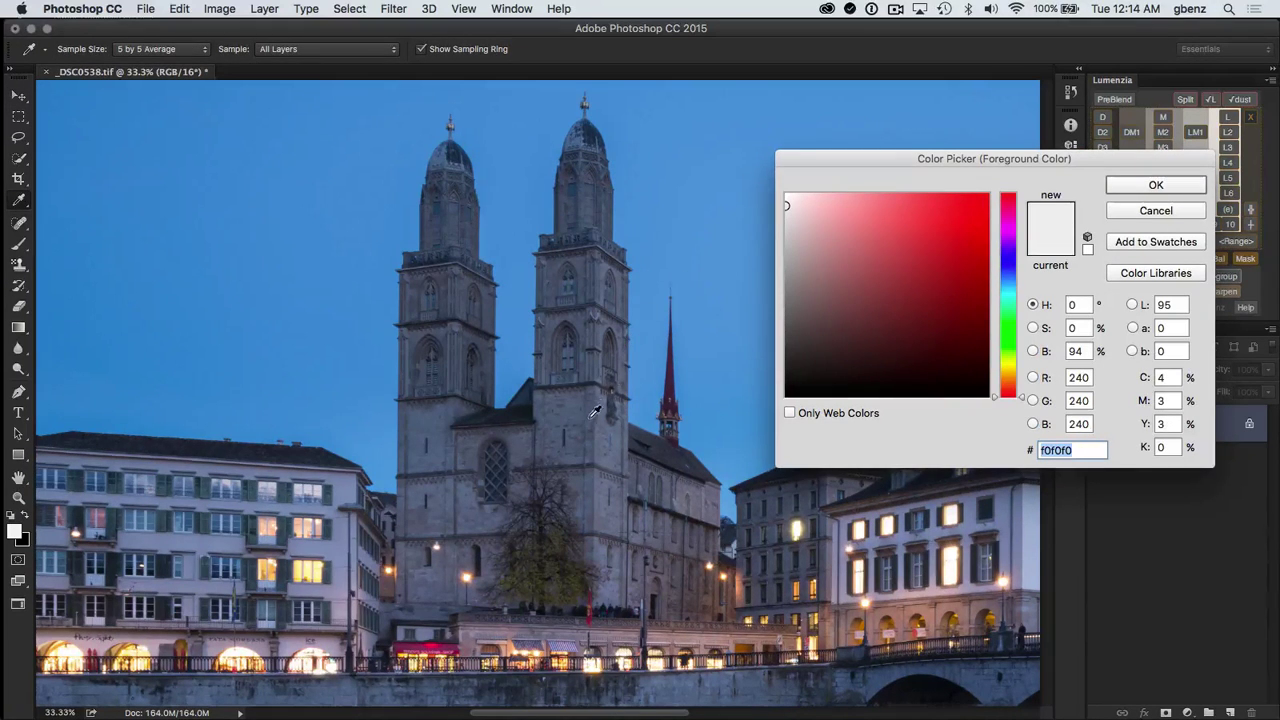
left_click(594, 126)
left_click(587, 130)
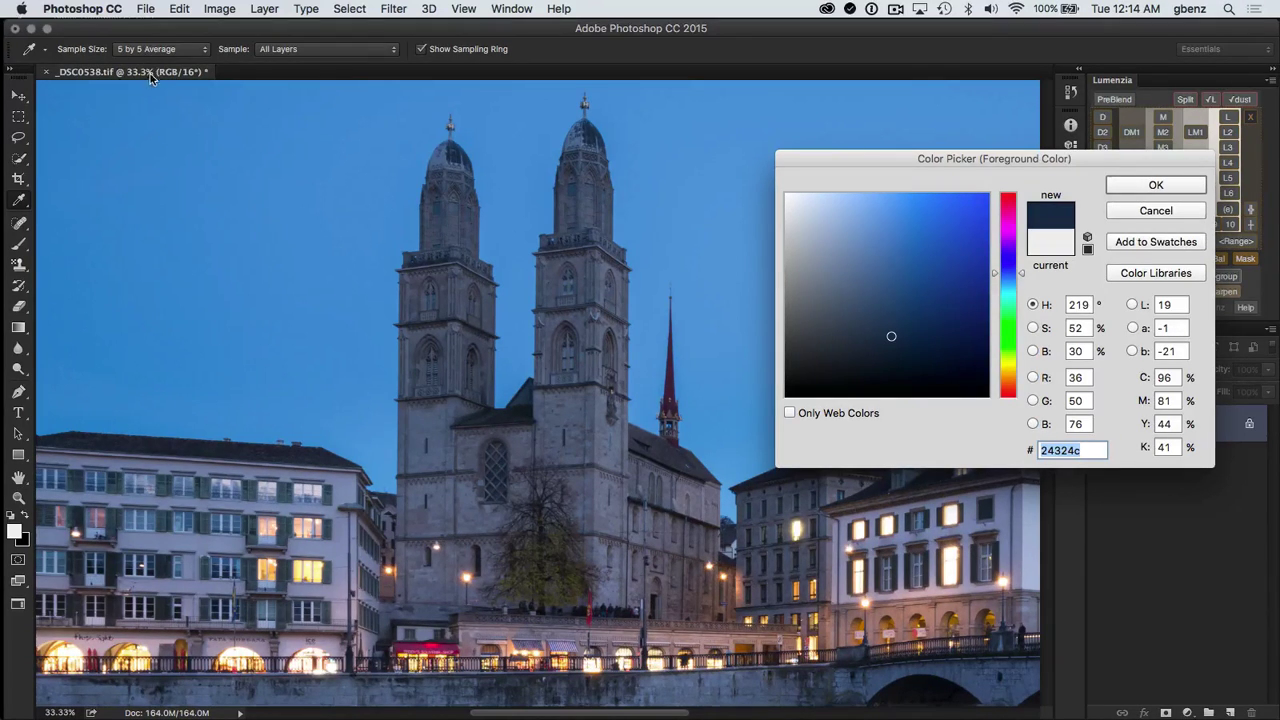
left_click(1174, 190)
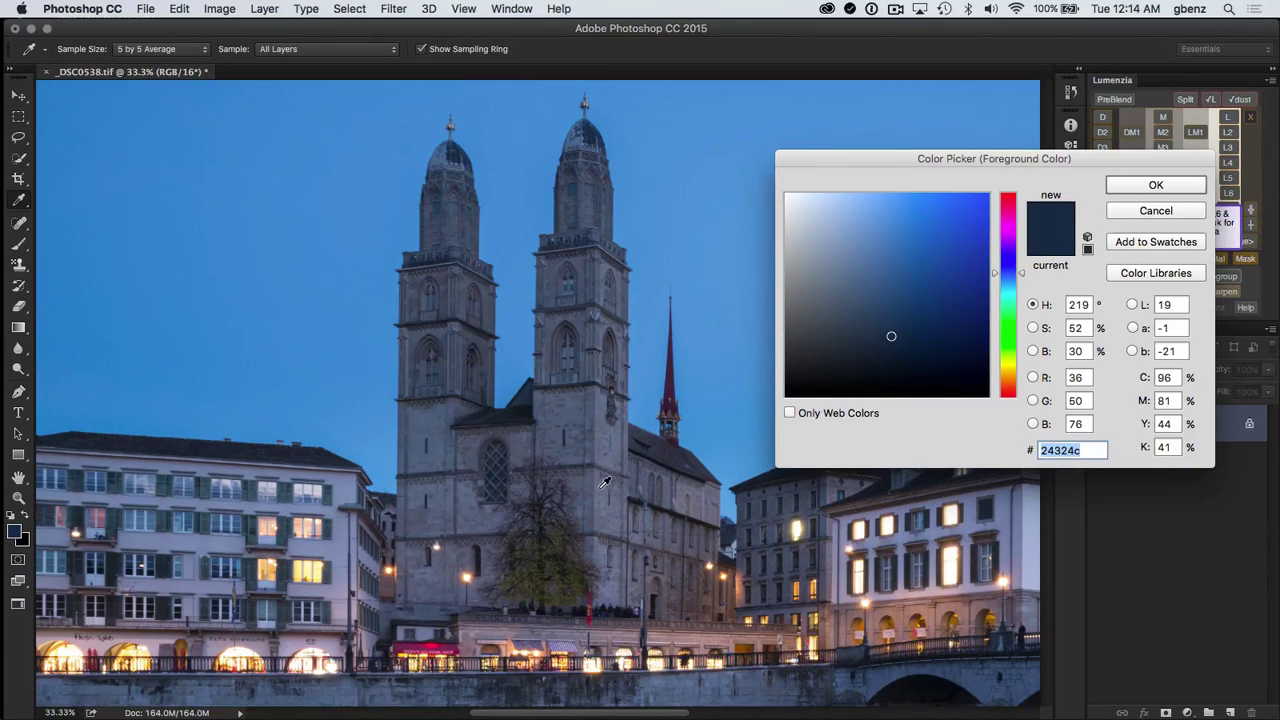
Sample across the lit church facade until the lightest tone reads 767e97
mouse_move(601, 485)
left_mouse_down()
mouse_move(589, 503)
mouse_move(602, 477)
left_mouse_up()
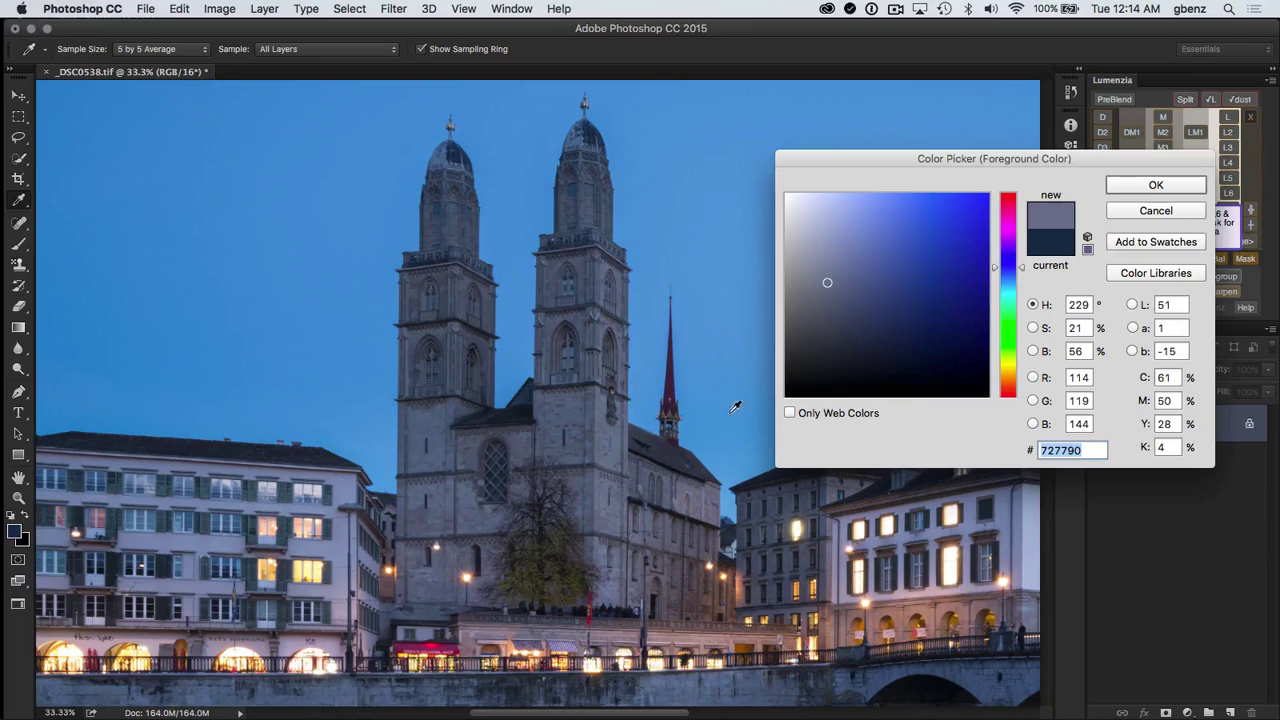
left_click(588, 507)
left_click_drag(588, 507, 609, 545)
left_click(609, 545)
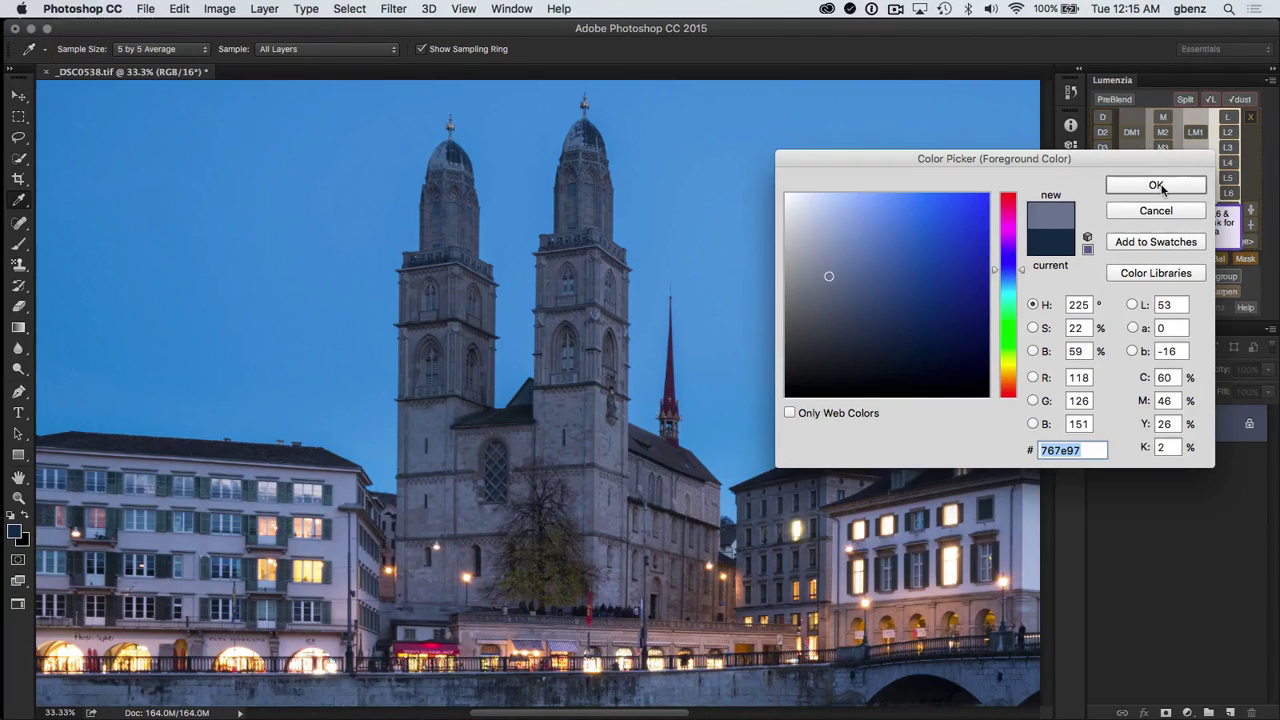
Confirm 767e97 to generate the range mask and convert it into a CustomRange Curve layer
left_click(1156, 187)
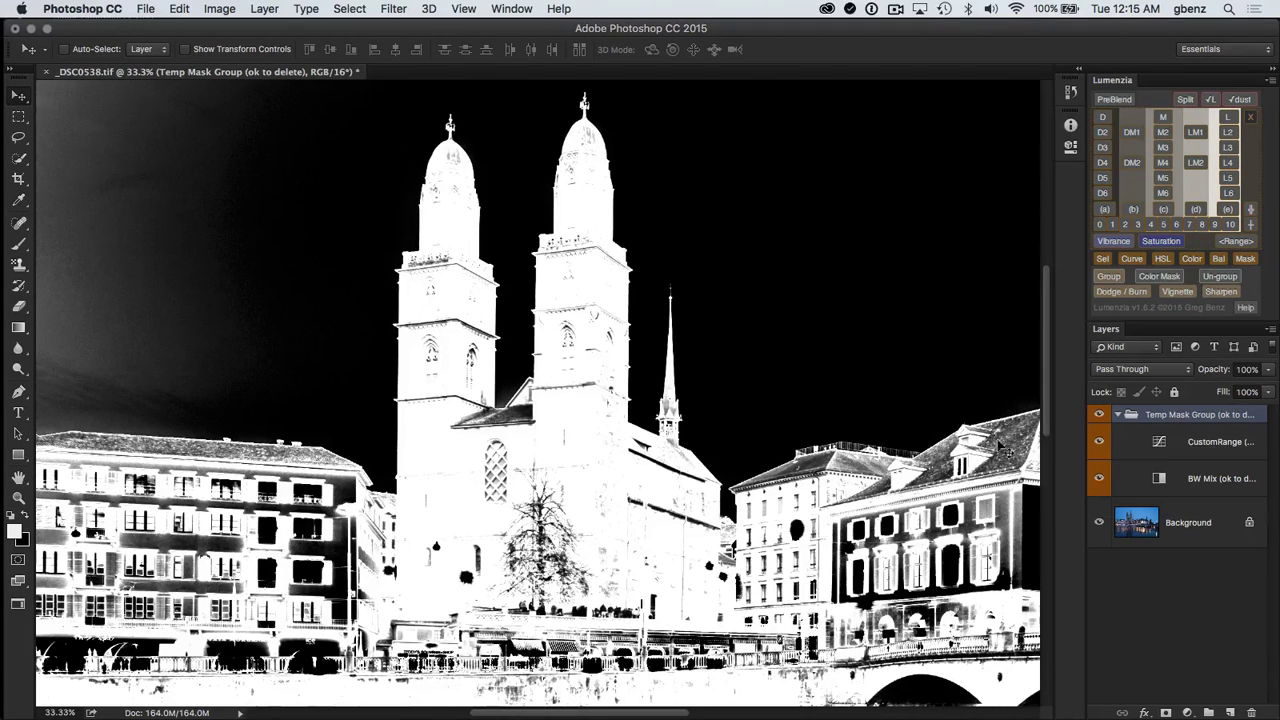
left_click(1133, 260)
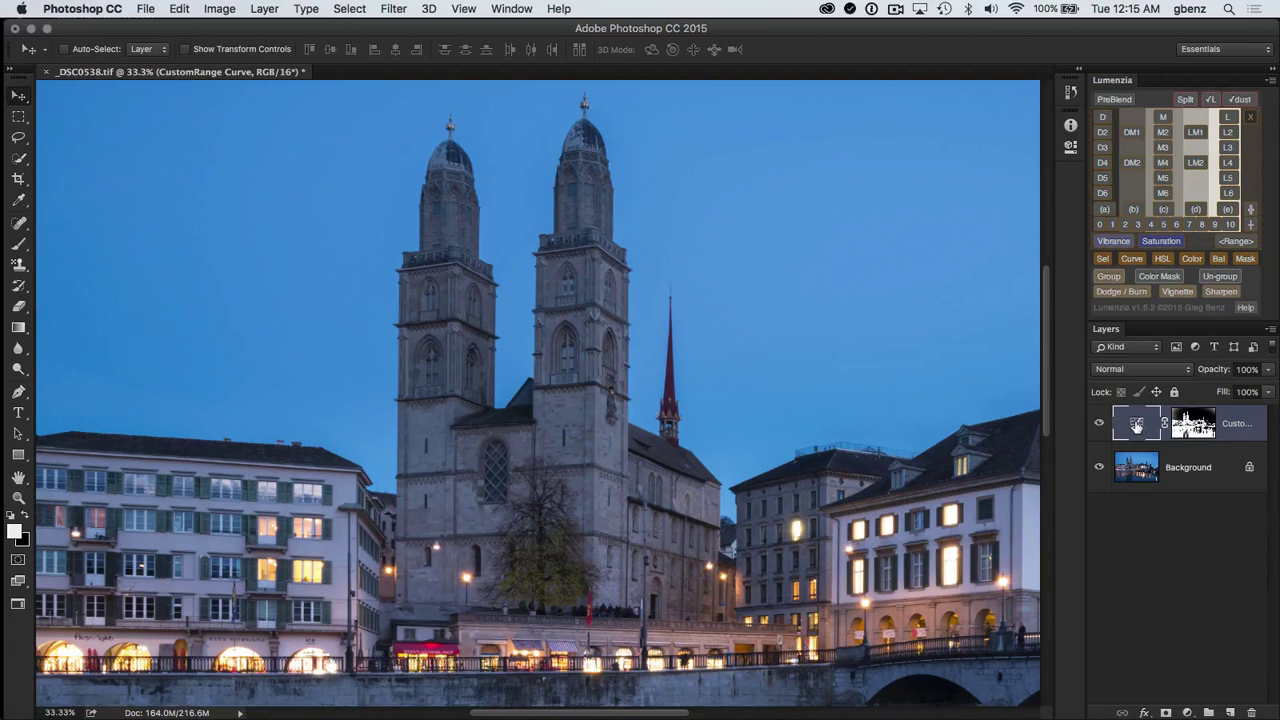
Shape an S-curve that brightens the church facade tones and slightly deepens the shadows
double_click(1136, 425)
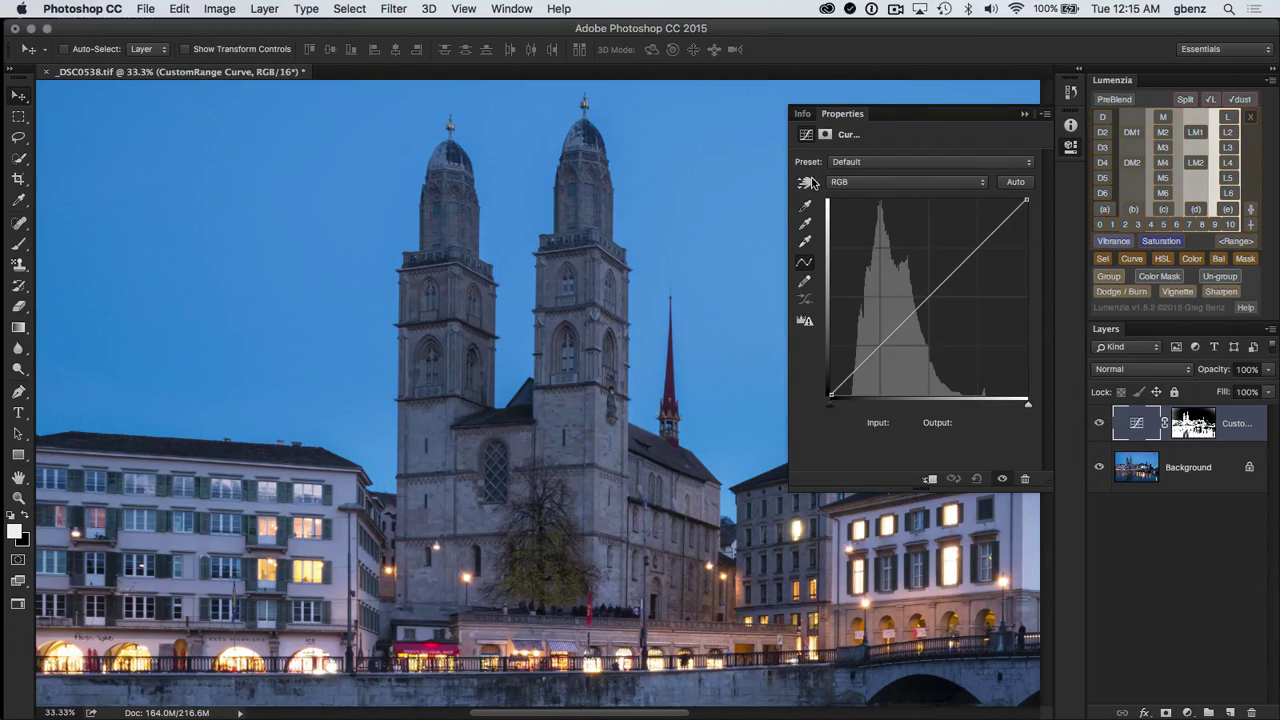
left_click(807, 183)
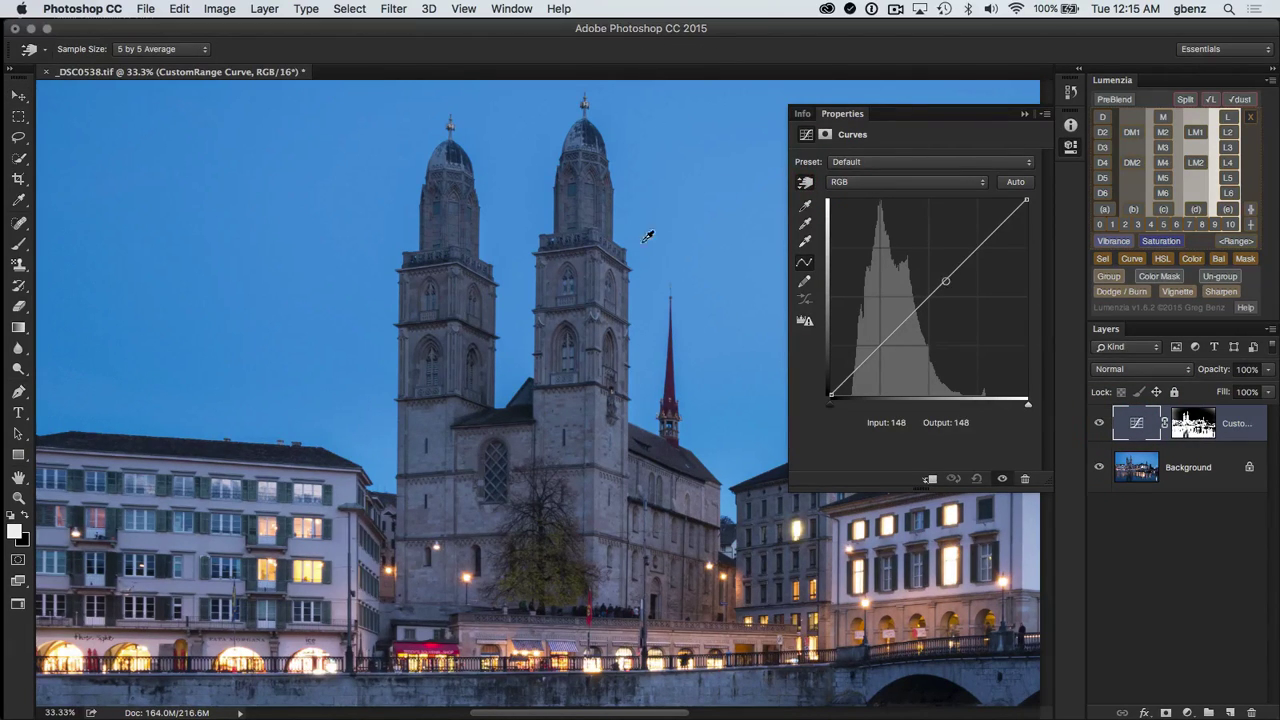
left_click(593, 442)
mouse_move(593, 442)
left_mouse_down()
mouse_move(594, 406)
mouse_move(593, 441)
left_mouse_up()
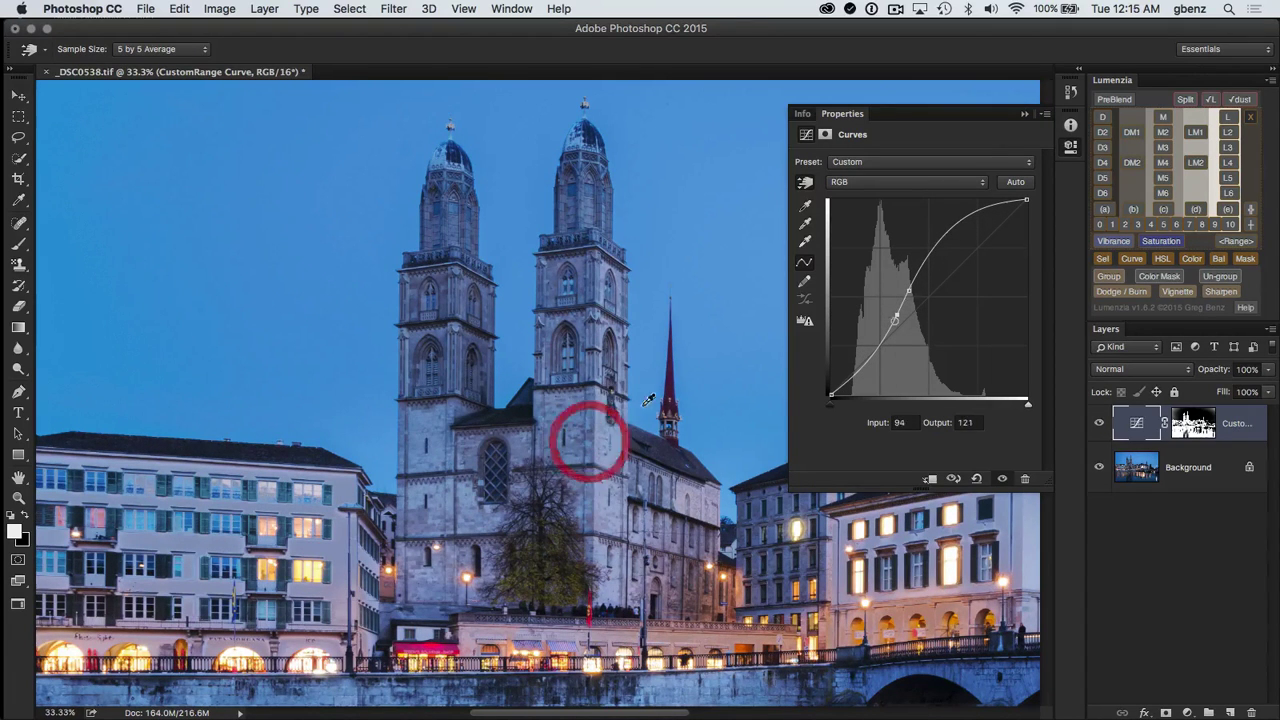
left_click_drag(901, 313, 874, 357)
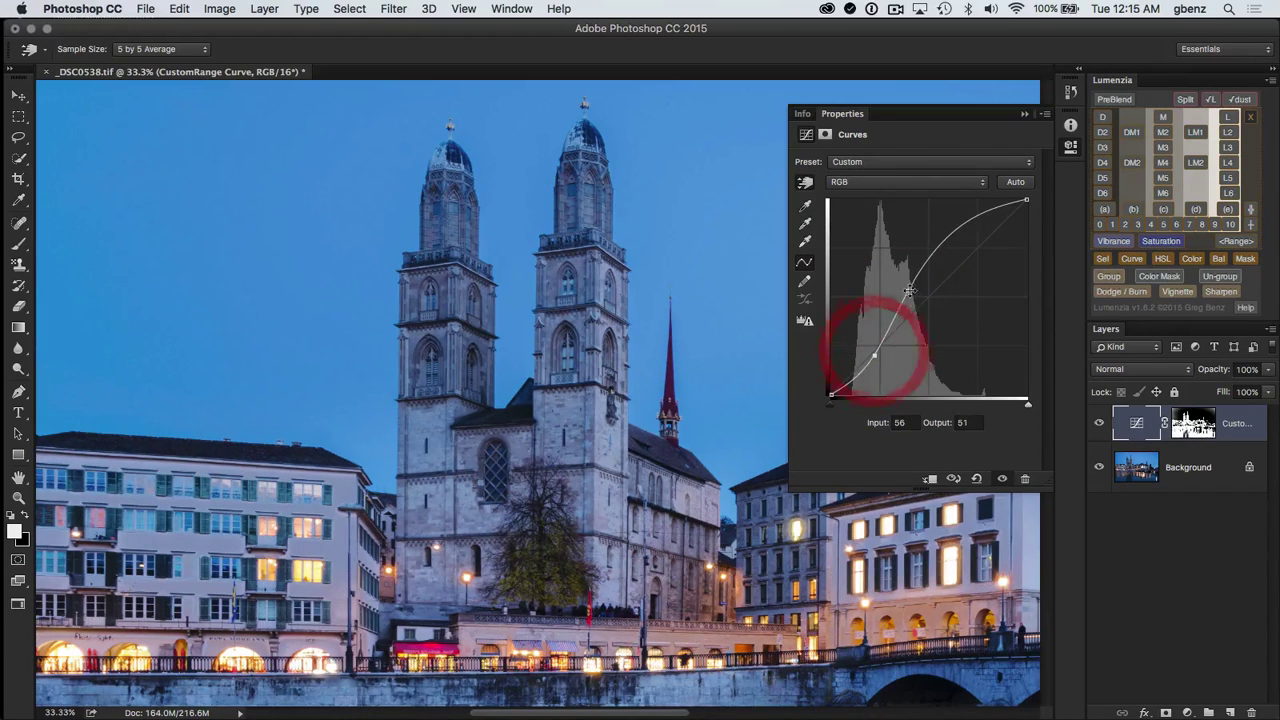
left_click_drag(908, 290, 909, 304)
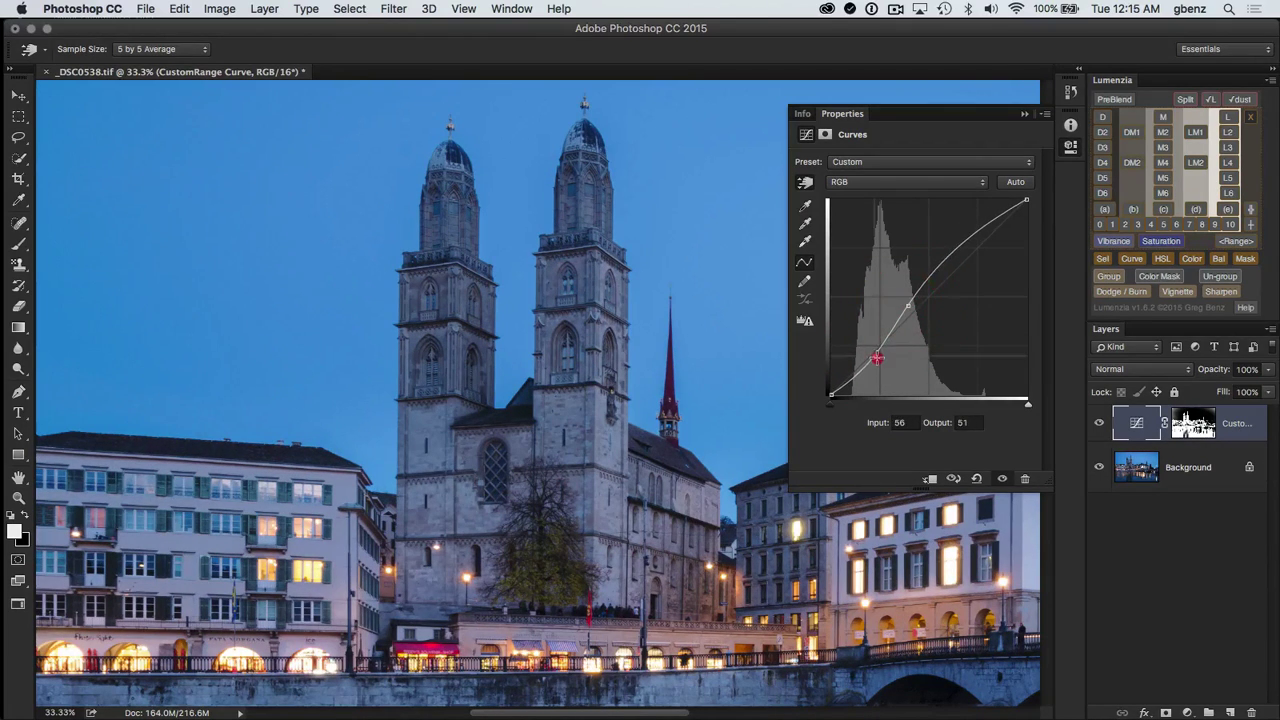
left_click(875, 358)
key("Down")
key("Down")
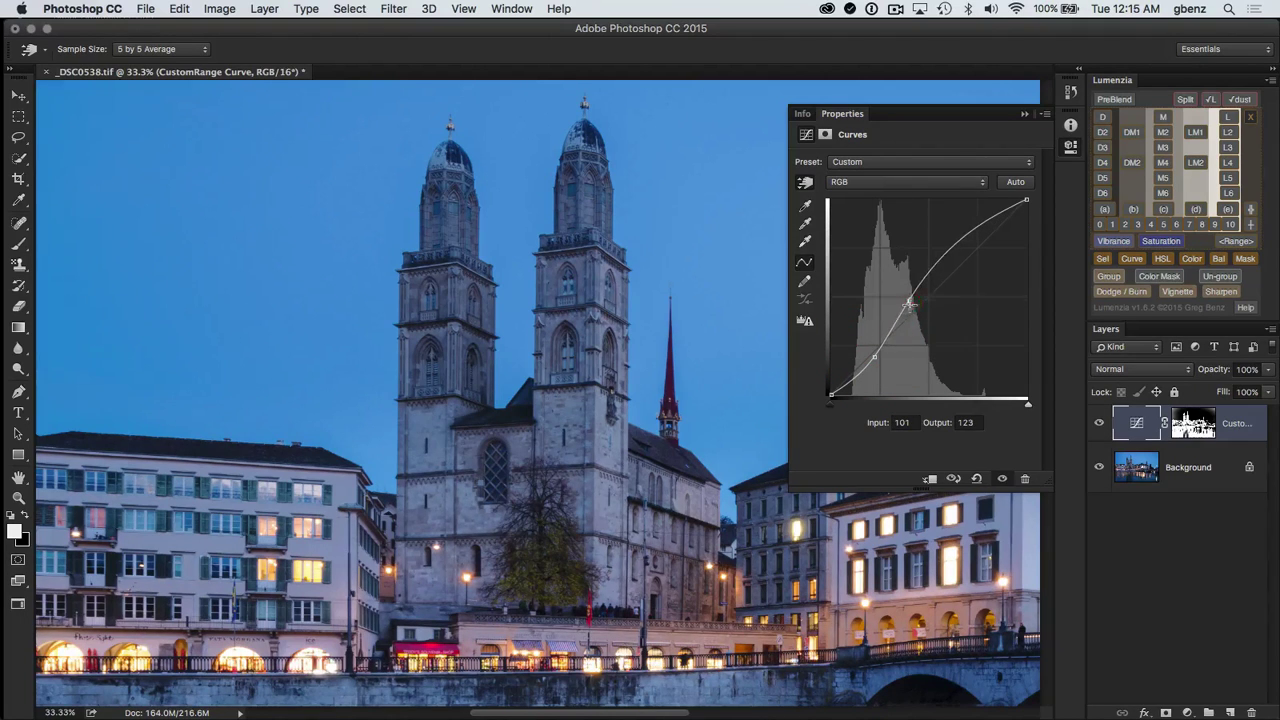
left_click_drag(876, 358, 878, 356)
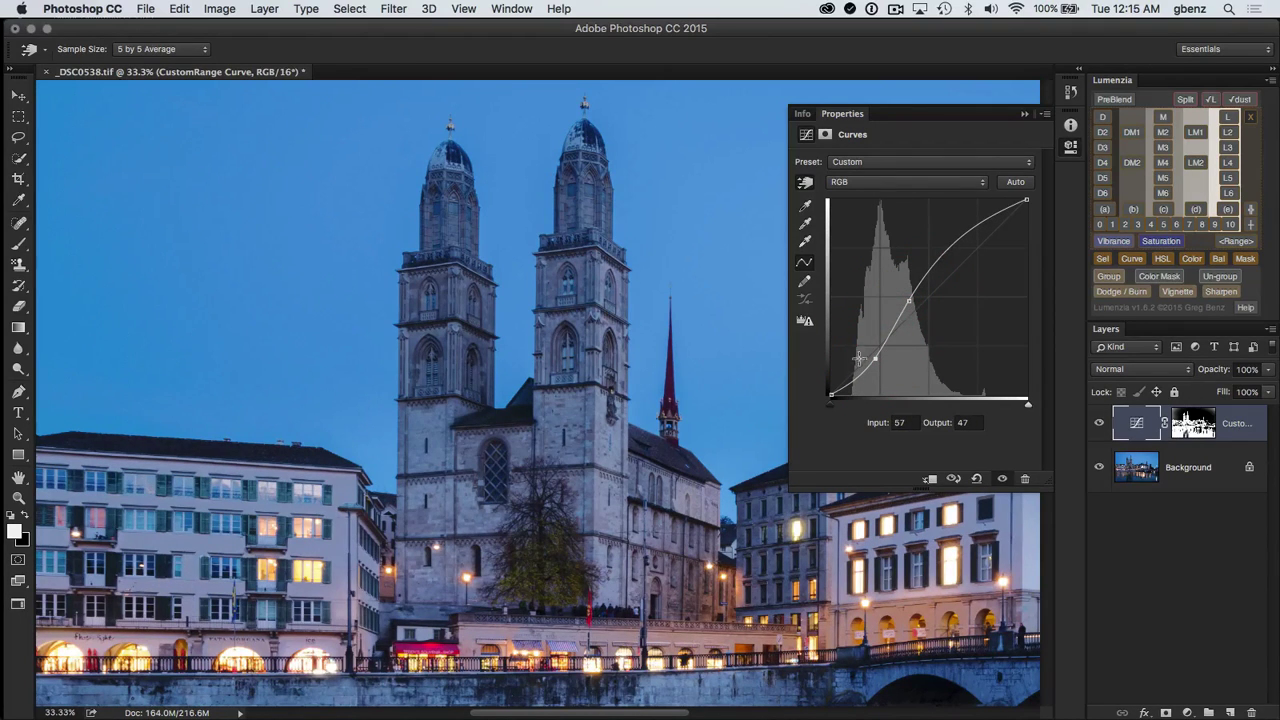
Set the Curves layer's blend mode to Luminosity and close the Properties panel
left_click(1120, 369)
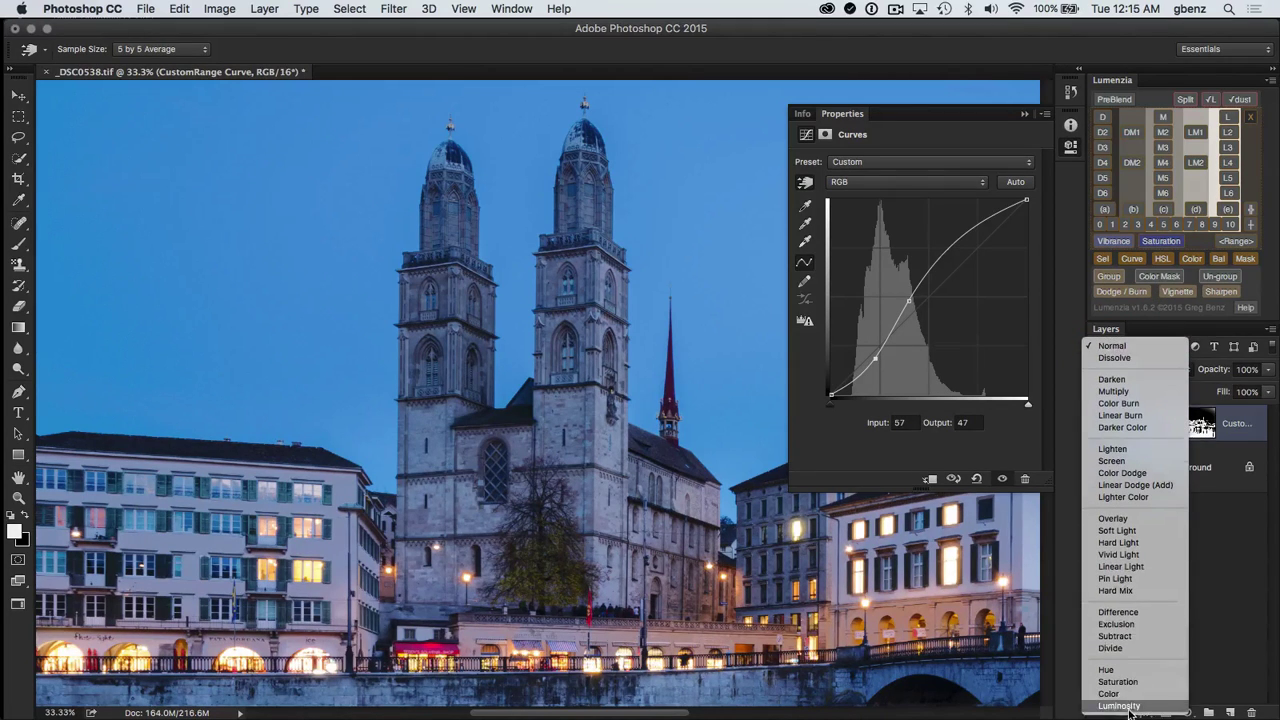
left_click(1127, 706)
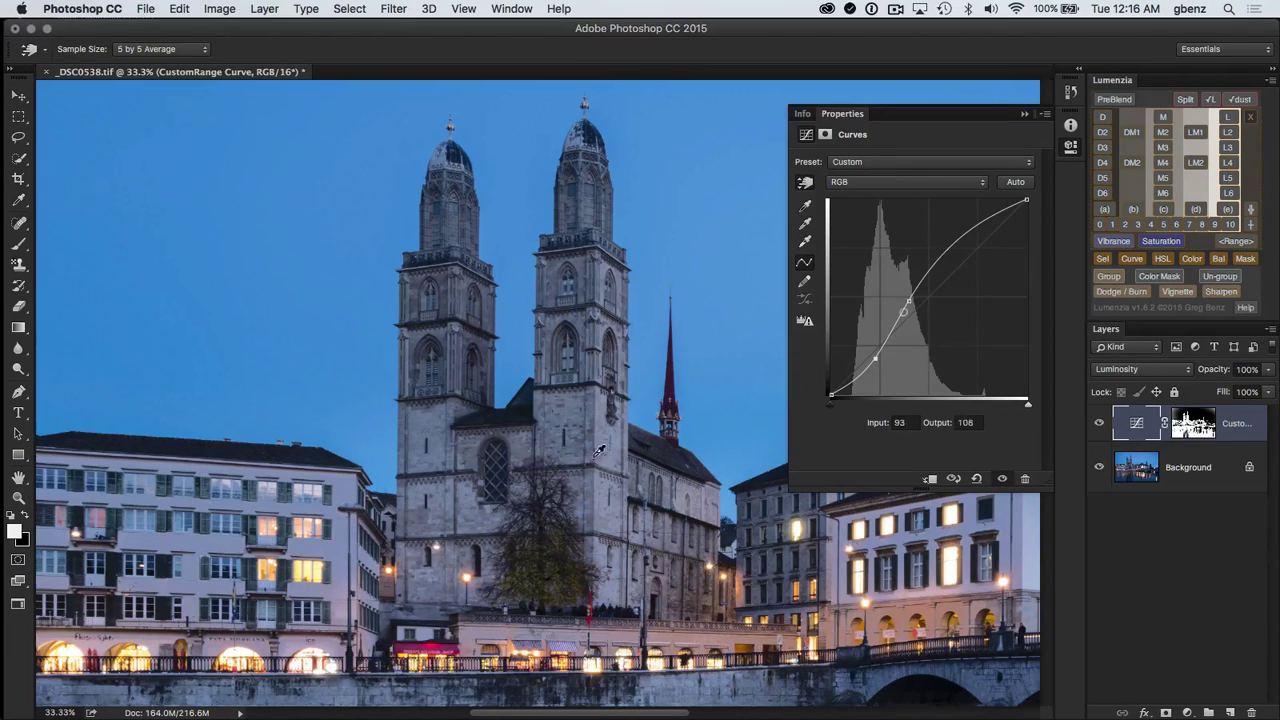
left_click(1068, 150)
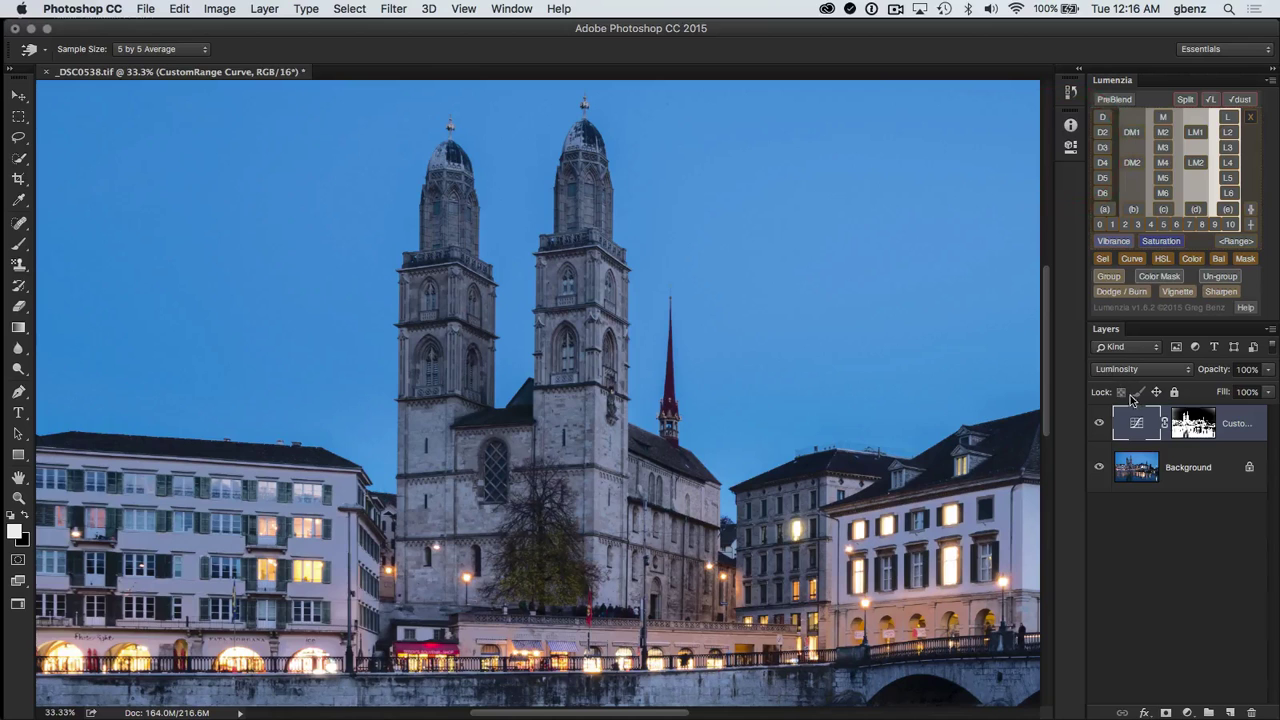
Fit the photo on screen, then wrap the Curves layer in a black-masked 'Mask' group and target that mask
left_click(1203, 430, "alt")
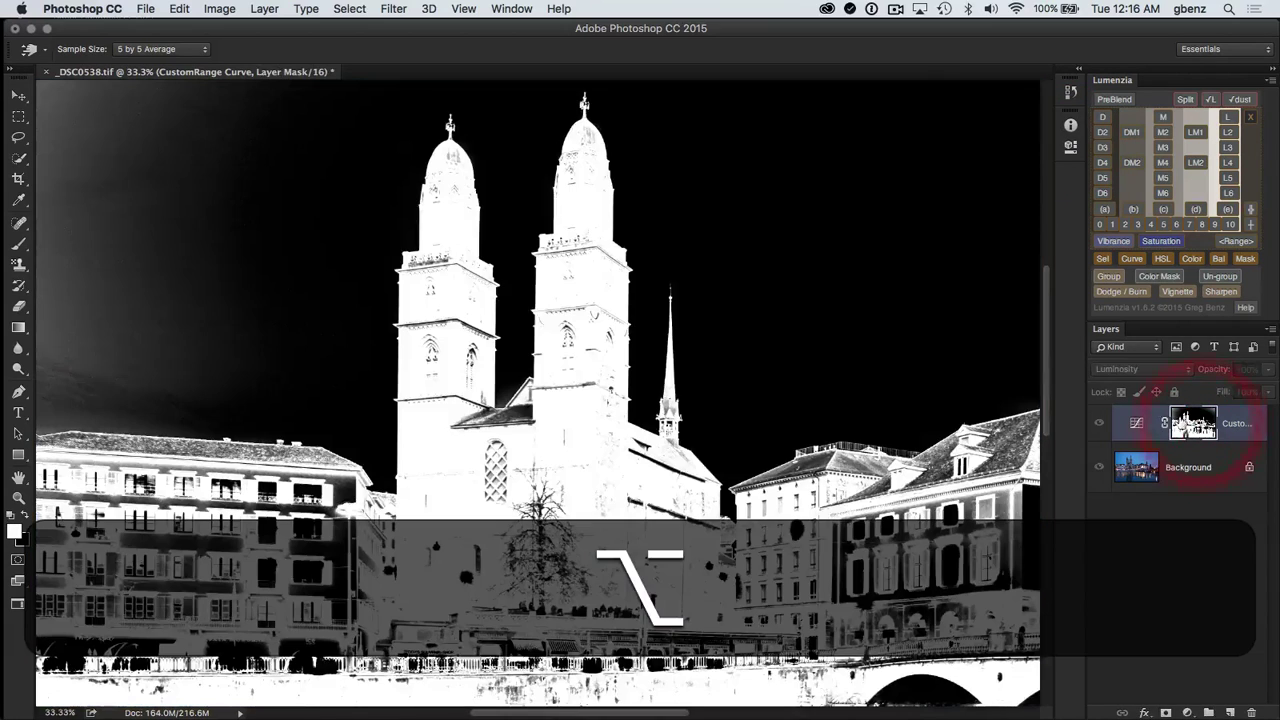
key("super+0")
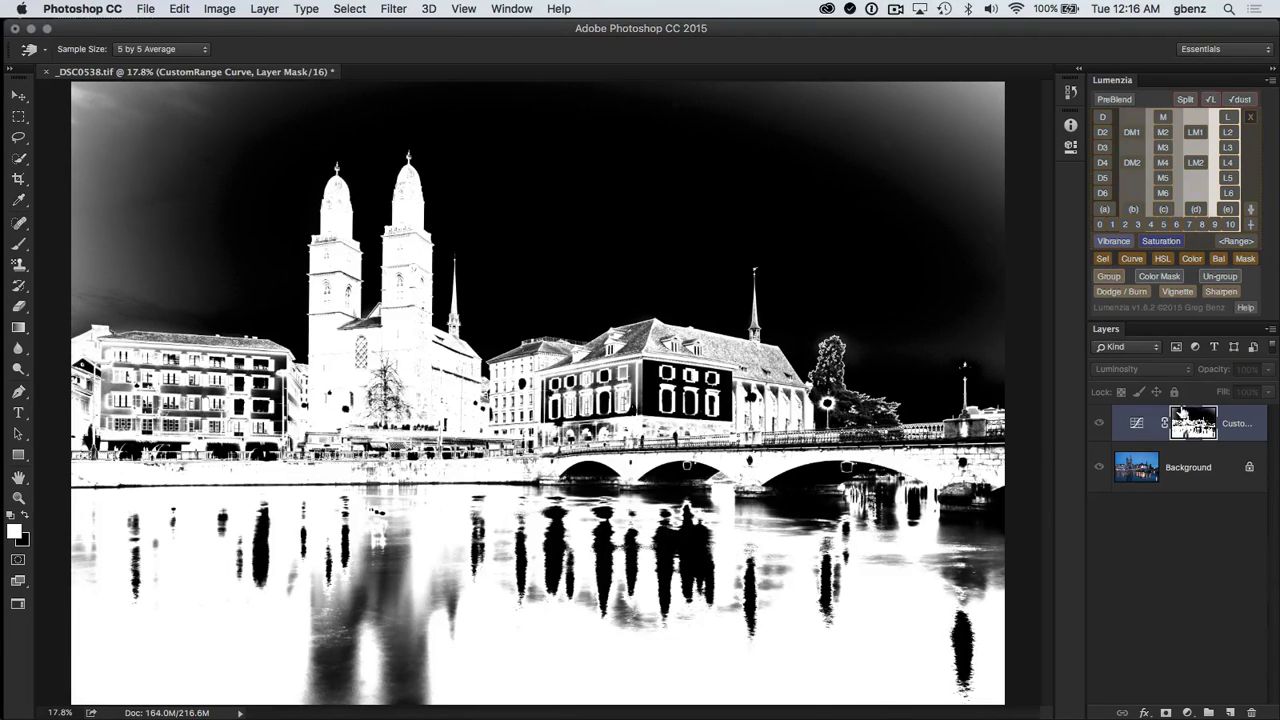
left_click(1109, 276, "alt")
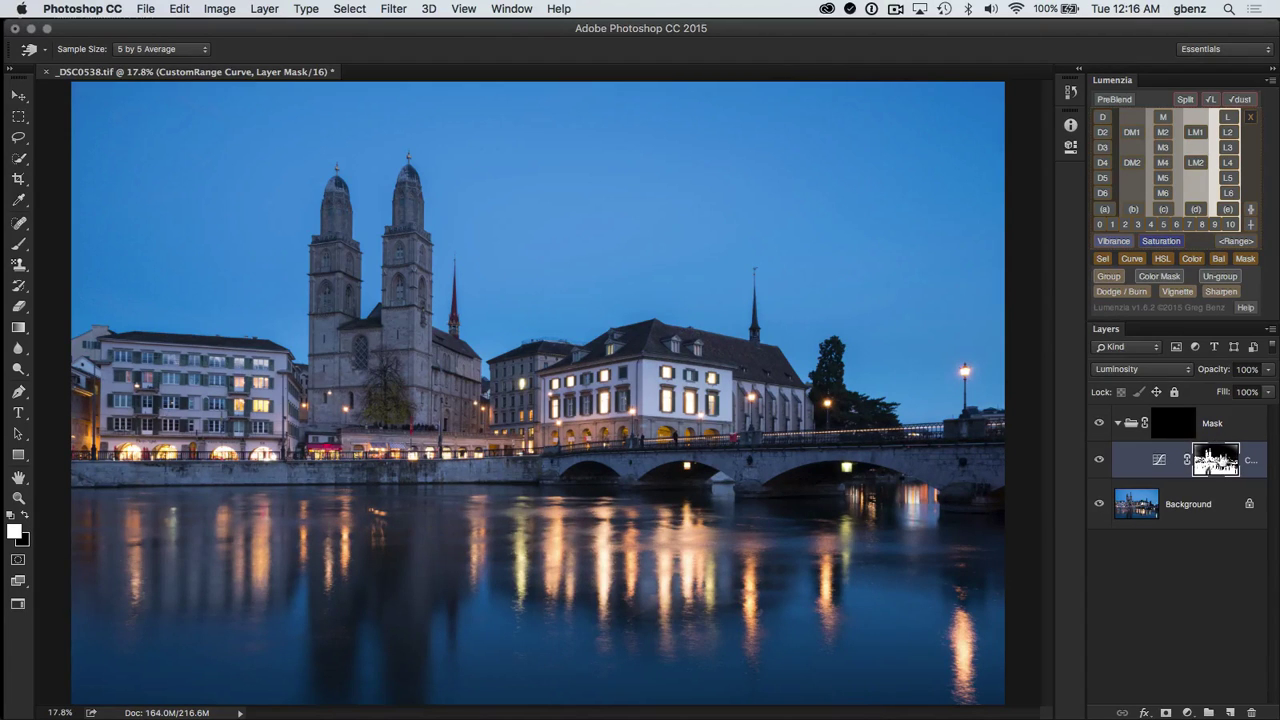
left_click(1172, 430)
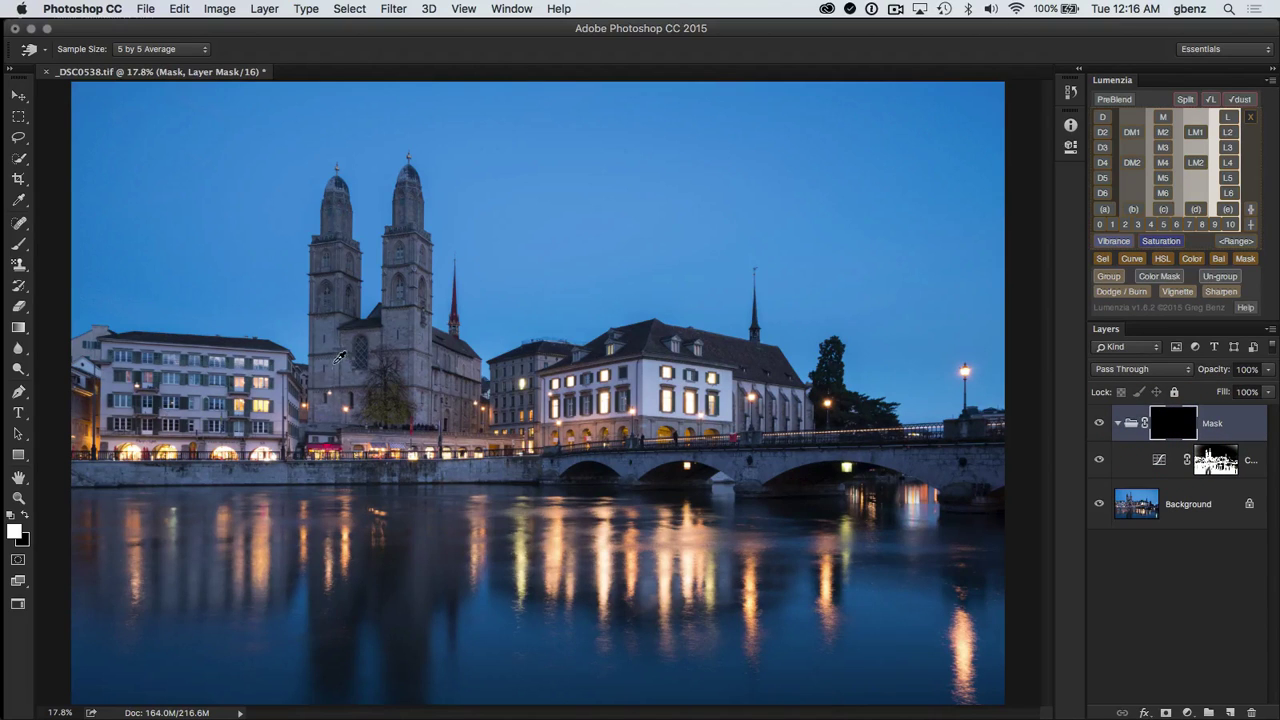
Paint white with a 200 brush over both towers, then at 175 over the church body
key("b")
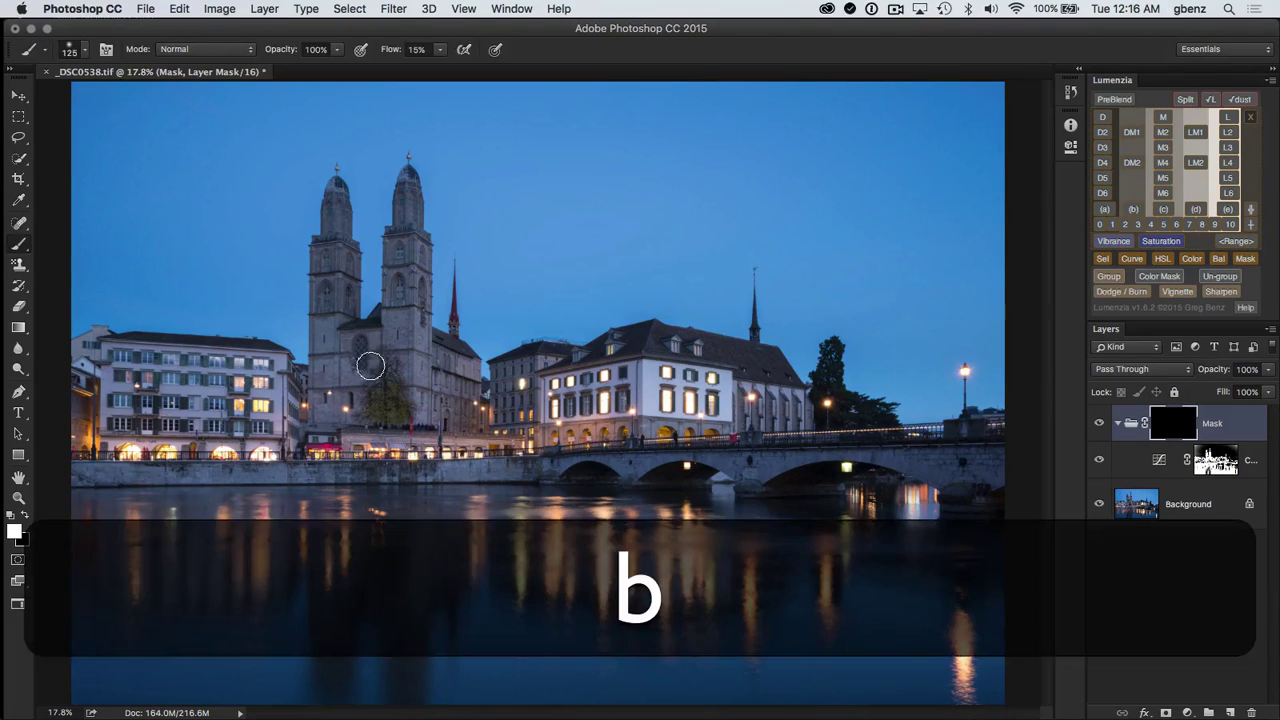
key("bracketright")
key("bracketright")
key("bracketright")
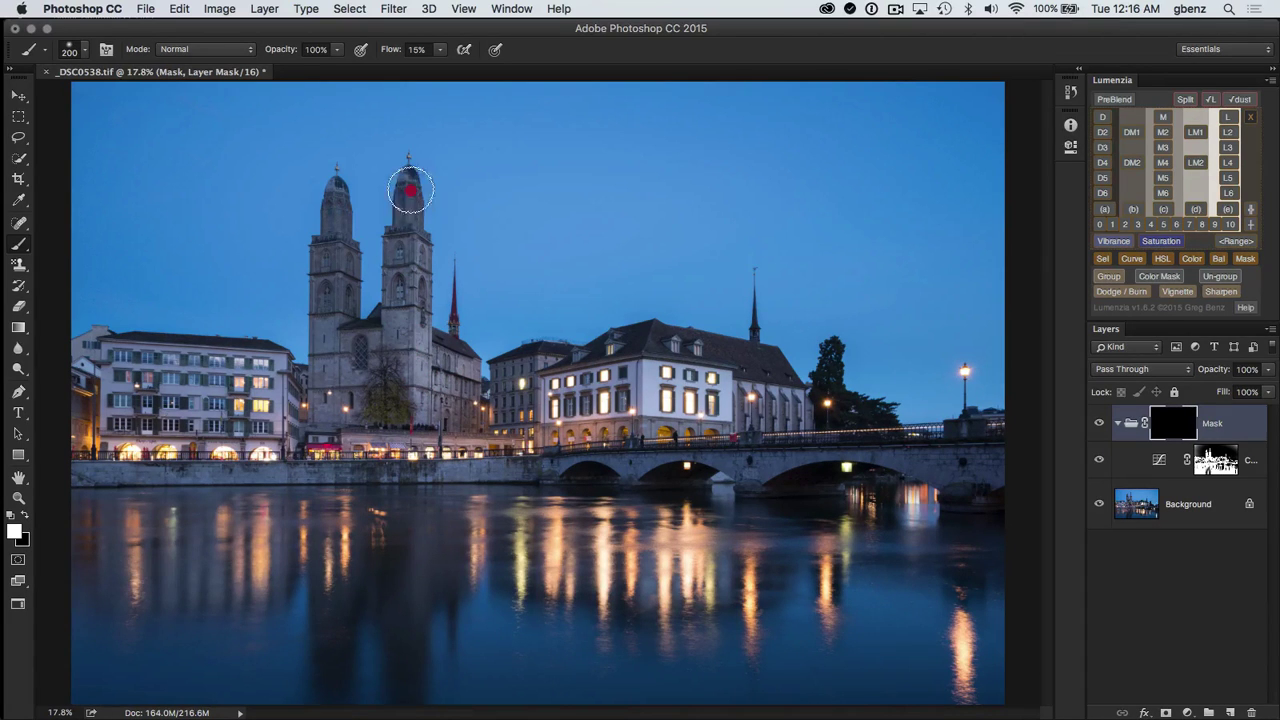
left_click_drag(320, 281, 329, 251)
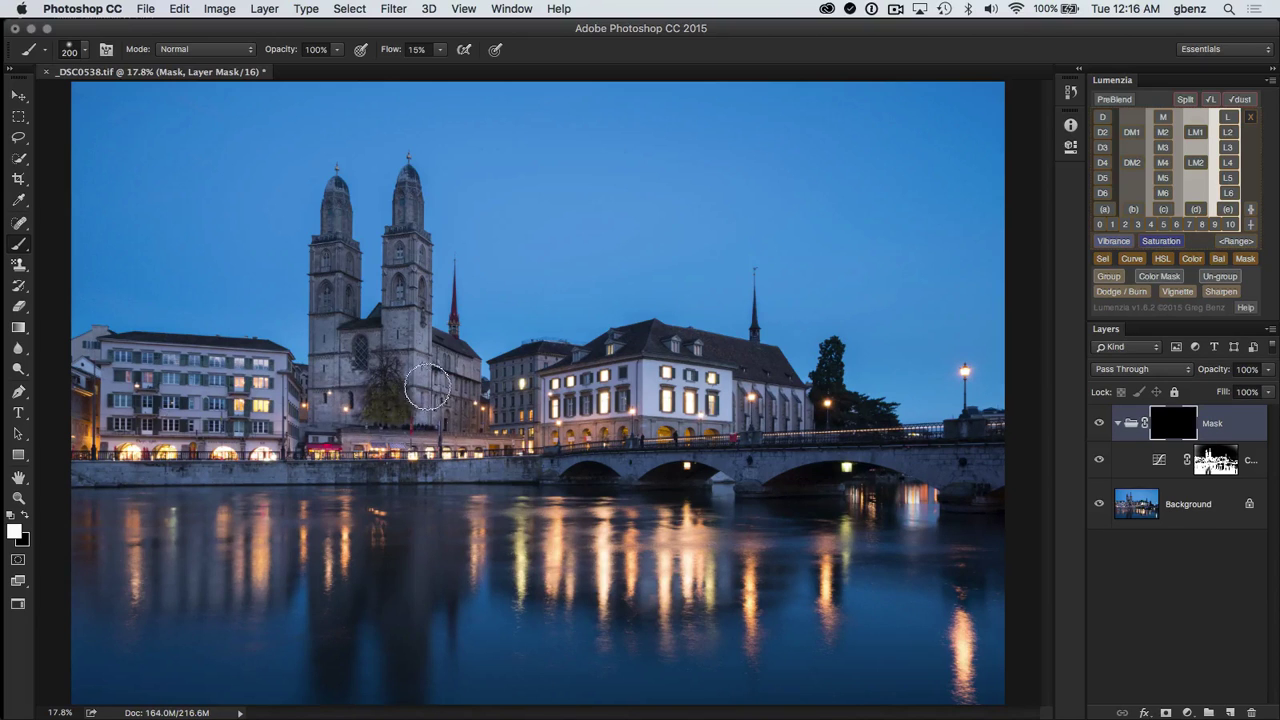
mouse_move(398, 296)
left_mouse_down()
mouse_move(394, 229)
mouse_move(395, 366)
mouse_move(351, 335)
mouse_move(365, 333)
mouse_move(332, 265)
mouse_move(332, 211)
mouse_move(318, 241)
mouse_move(339, 293)
mouse_move(335, 253)
mouse_move(337, 305)
mouse_move(341, 243)
mouse_move(336, 281)
mouse_move(322, 195)
mouse_move(329, 337)
mouse_move(385, 290)
left_mouse_up()
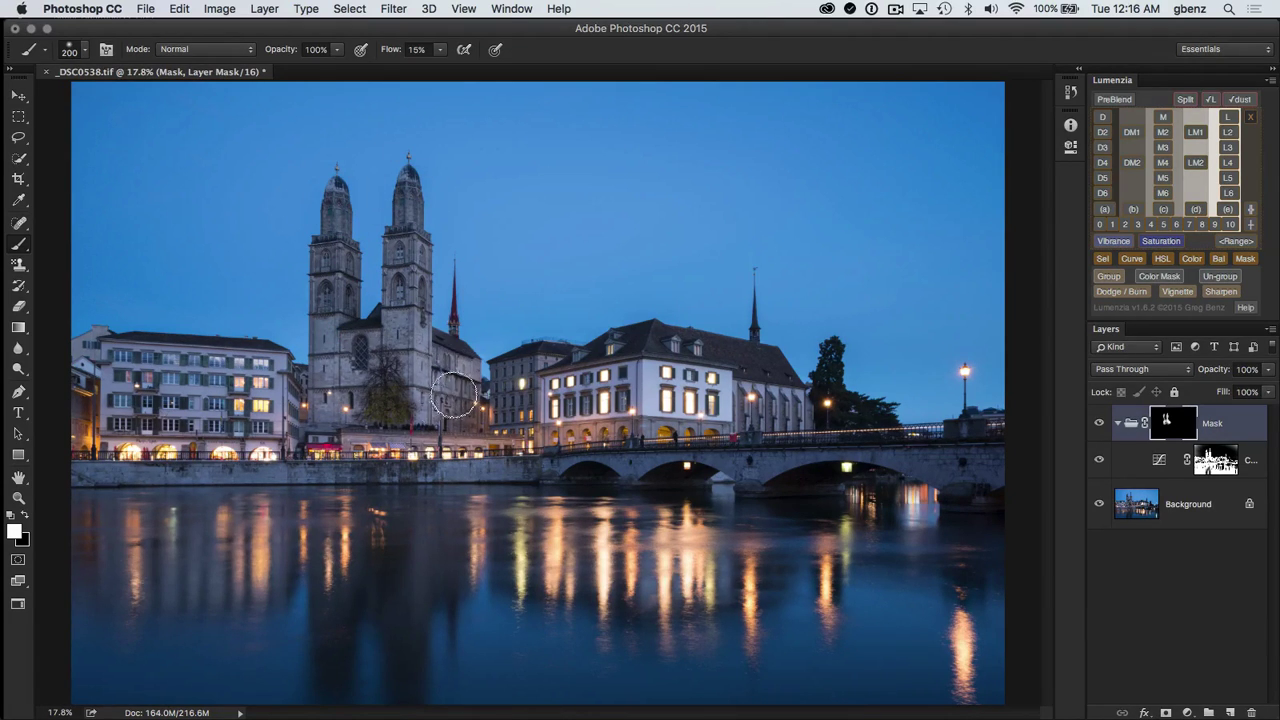
key("bracketleft")
left_click(455, 437)
mouse_move(455, 437)
left_mouse_down()
mouse_move(409, 397)
mouse_move(411, 365)
mouse_move(380, 346)
mouse_move(343, 388)
mouse_move(346, 421)
mouse_move(347, 376)
mouse_move(324, 341)
mouse_move(328, 418)
mouse_move(332, 338)
mouse_move(360, 352)
mouse_move(364, 401)
mouse_move(367, 382)
mouse_move(386, 382)
mouse_move(324, 313)
mouse_move(335, 368)
mouse_move(382, 359)
mouse_move(365, 358)
mouse_move(354, 296)
mouse_move(330, 271)
mouse_move(328, 219)
mouse_move(356, 290)
mouse_move(397, 225)
mouse_move(405, 278)
left_mouse_up()
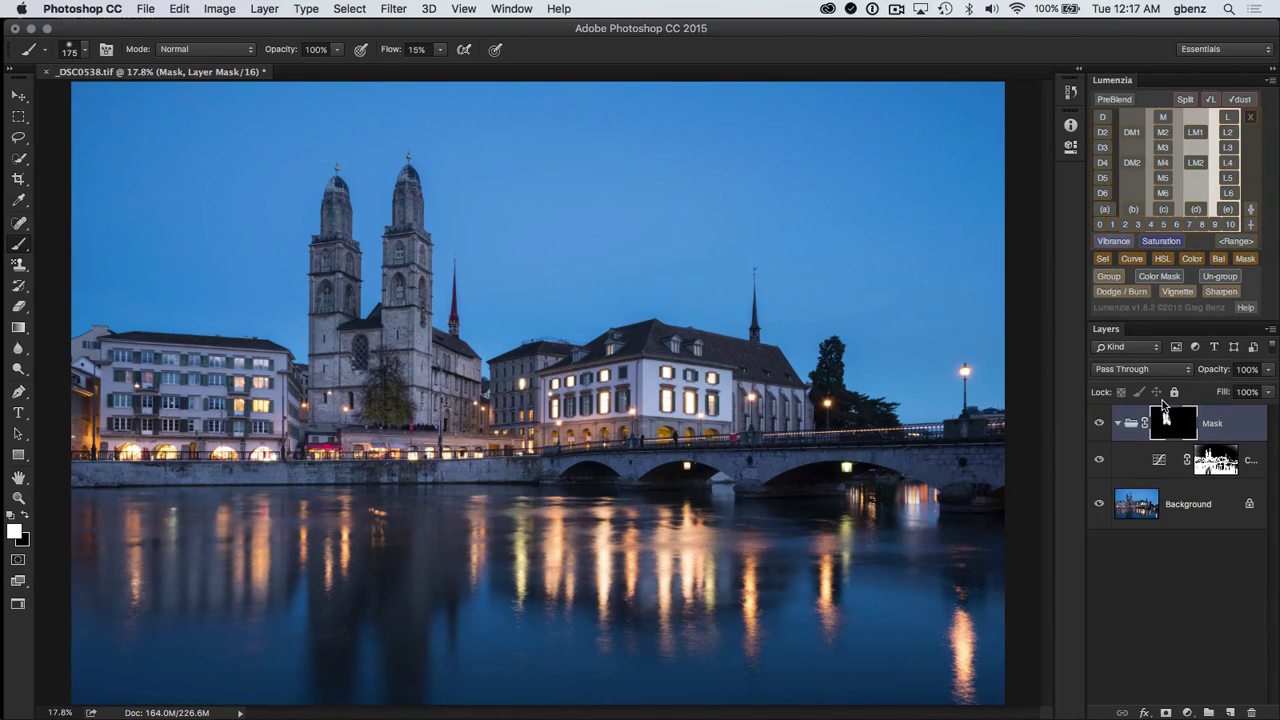
left_click(1099, 426)
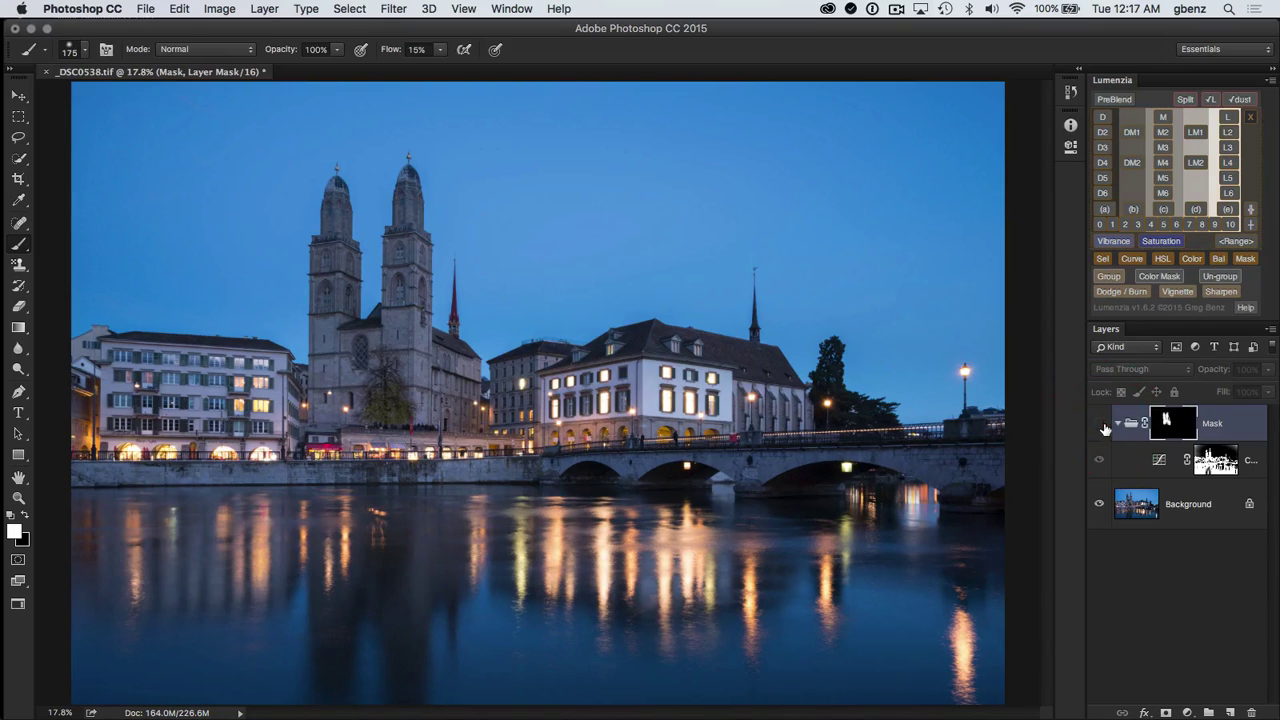
left_click(1100, 427)
left_click(1104, 428)
left_click(1103, 427)
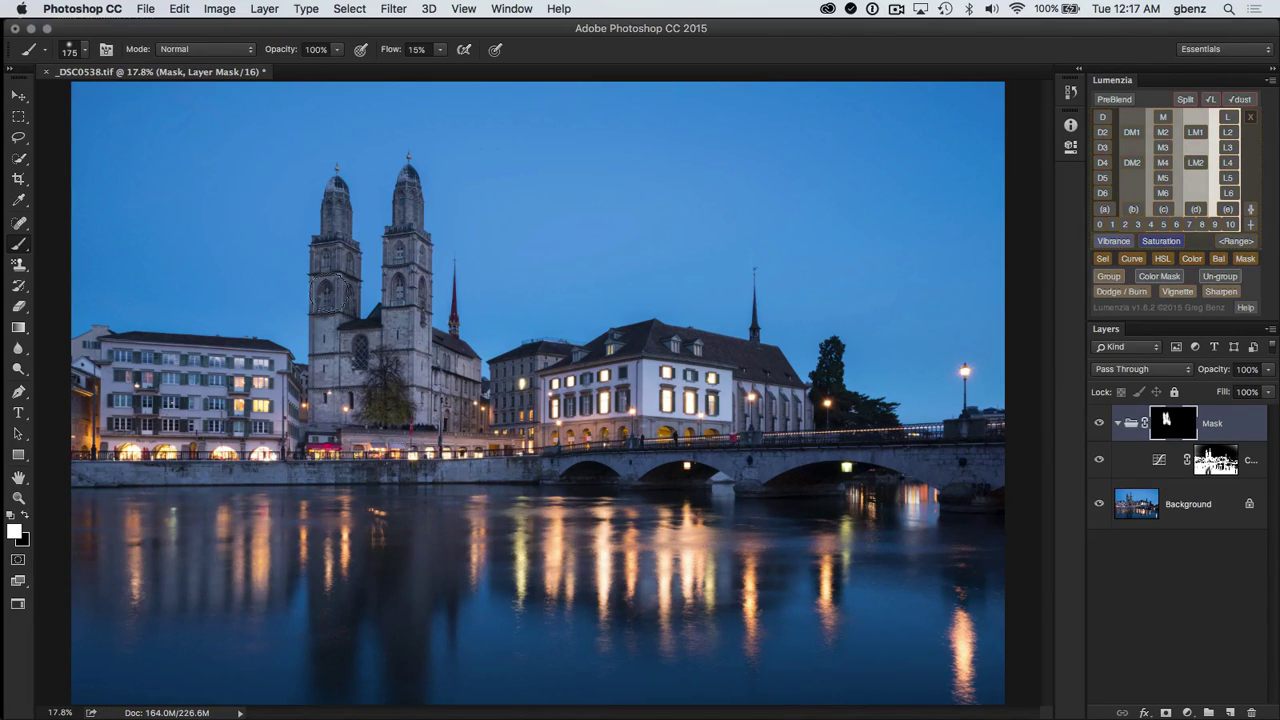
left_click(1099, 424)
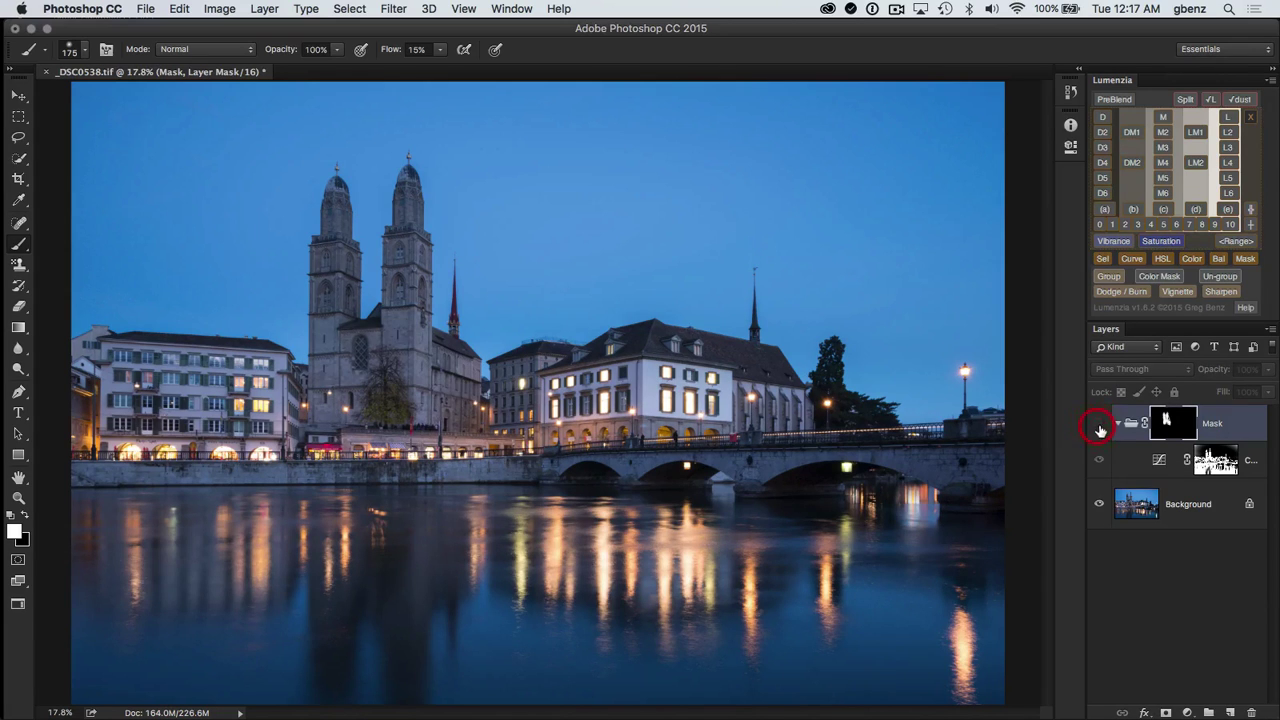
left_click(1099, 424)
left_click(1100, 425)
left_click(1102, 426)
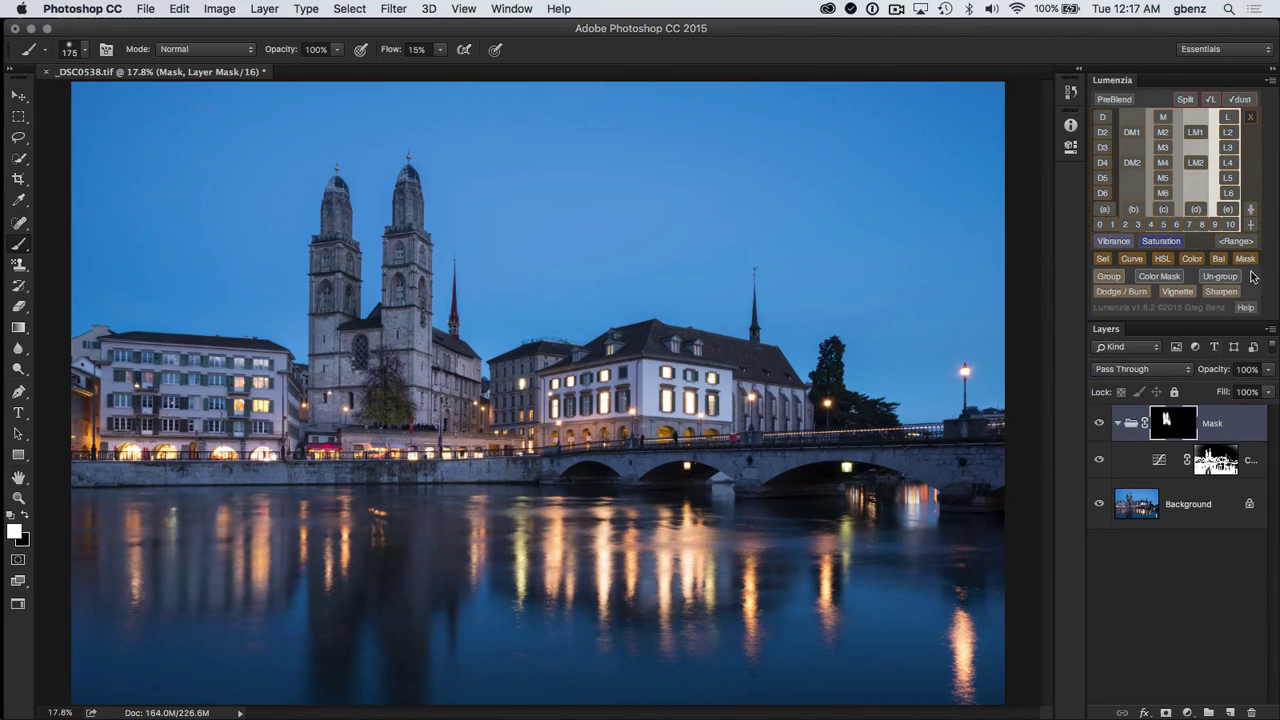
Un-group onto the Curves mask and paint black along the church's right edge with a 90 brush
left_click(1222, 277)
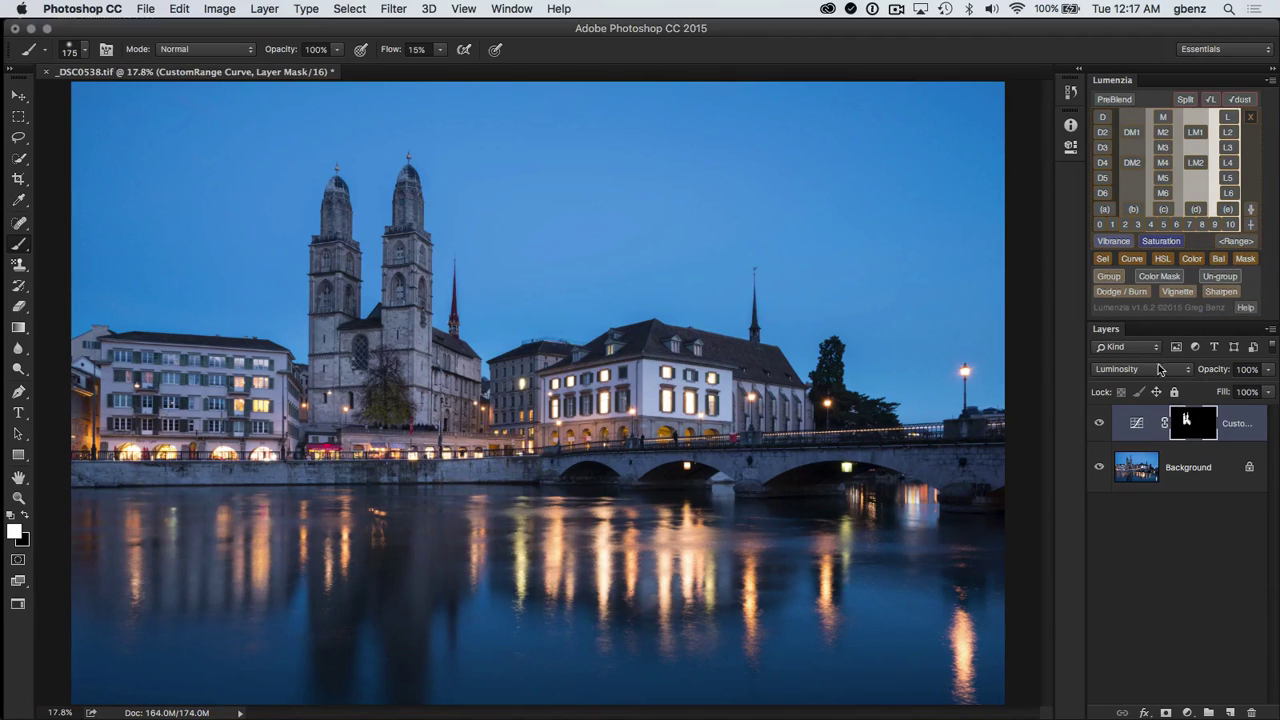
left_click(1190, 423, "alt")
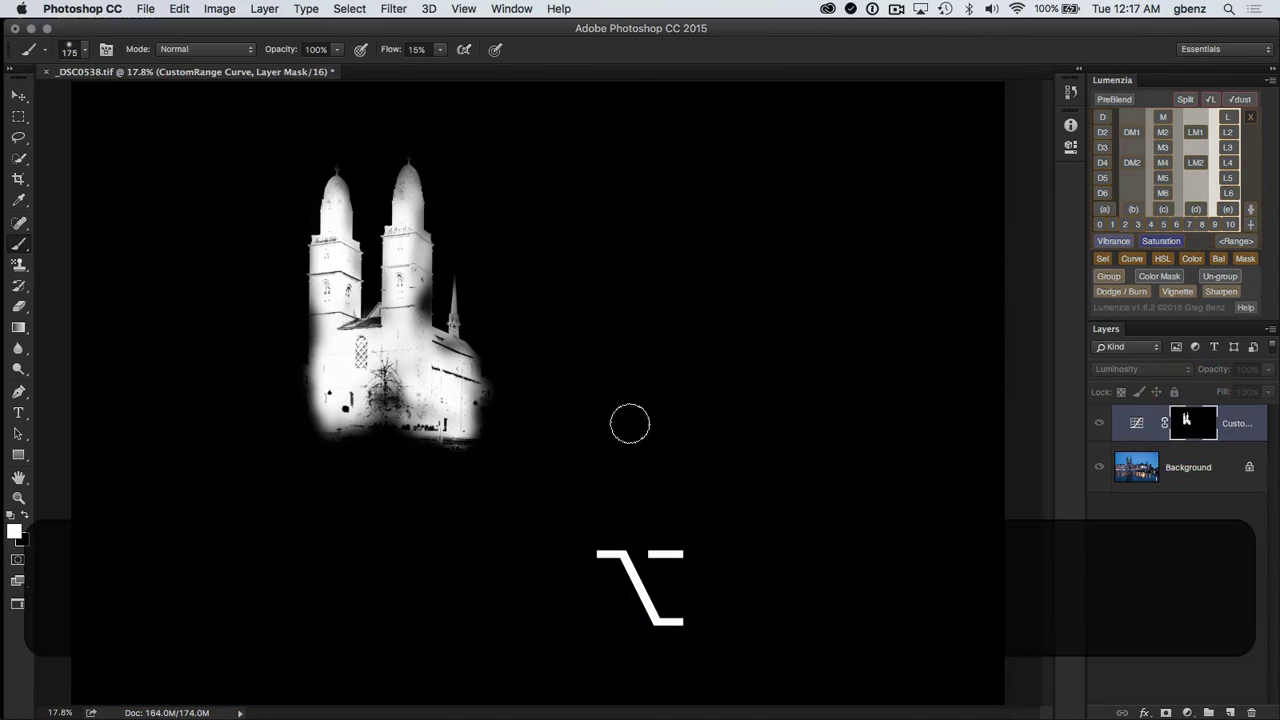
key("x")
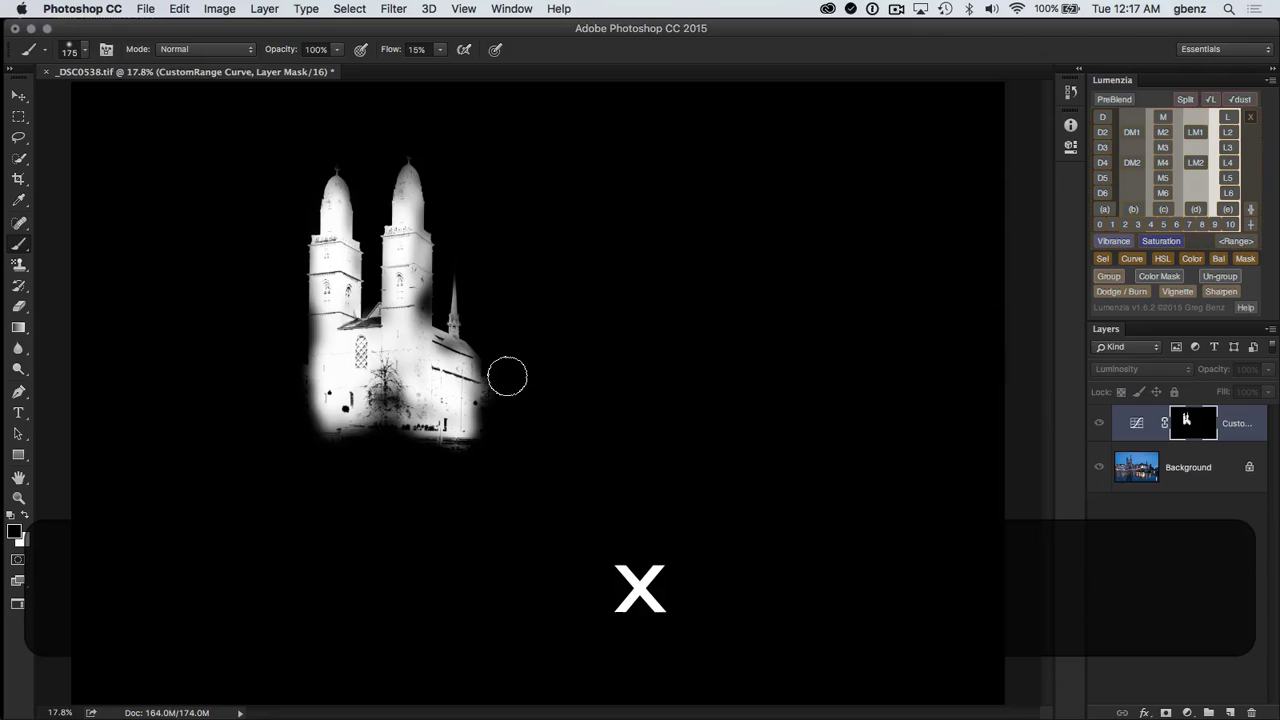
key("bracketleft")
key("bracketleft")
key("bracketleft")
key("bracketleft")
mouse_move(491, 394)
left_mouse_down()
mouse_move(489, 383)
mouse_move(466, 454)
mouse_move(429, 446)
mouse_move(413, 468)
left_mouse_up()
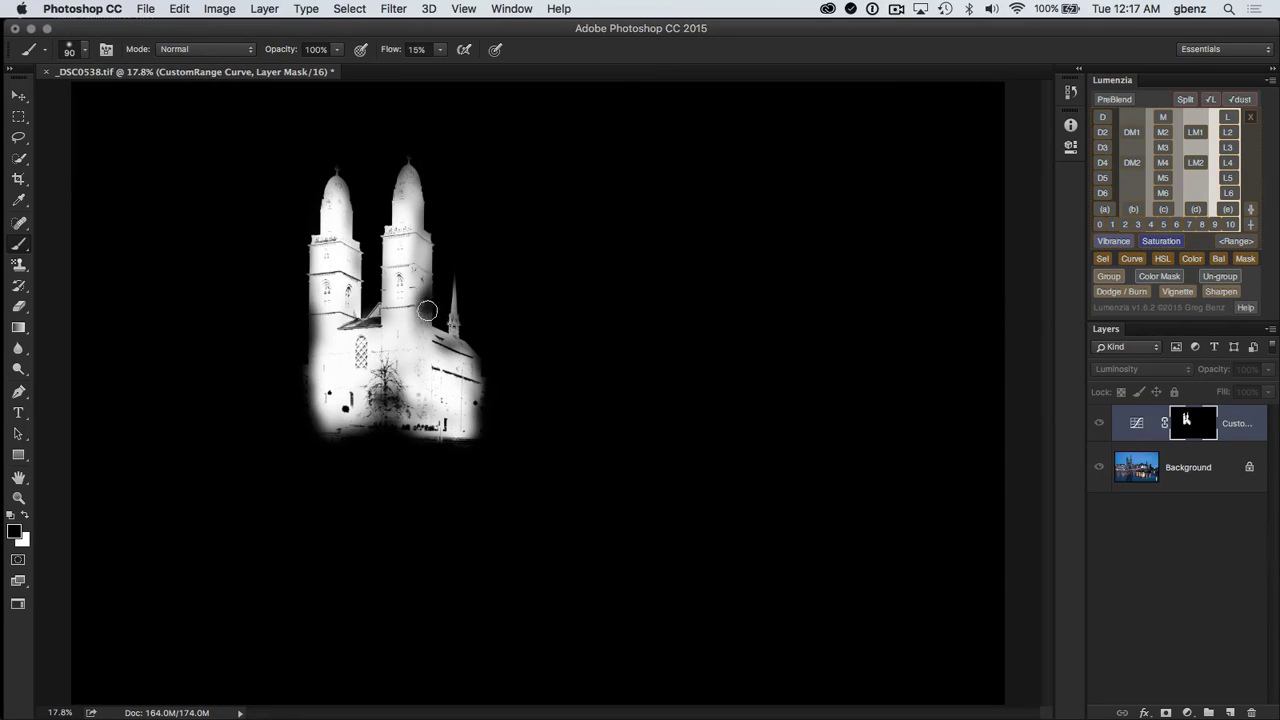
left_click(1193, 424, "alt")
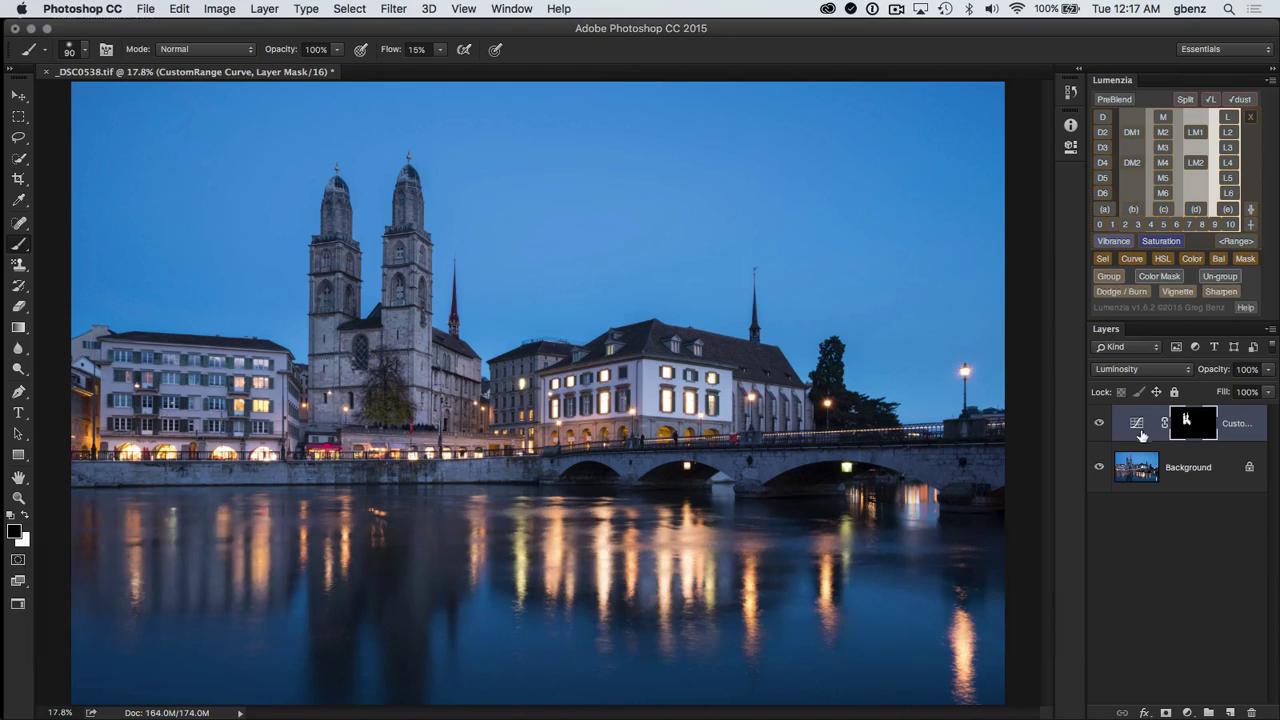
left_click(1099, 423)
left_click(1099, 423)
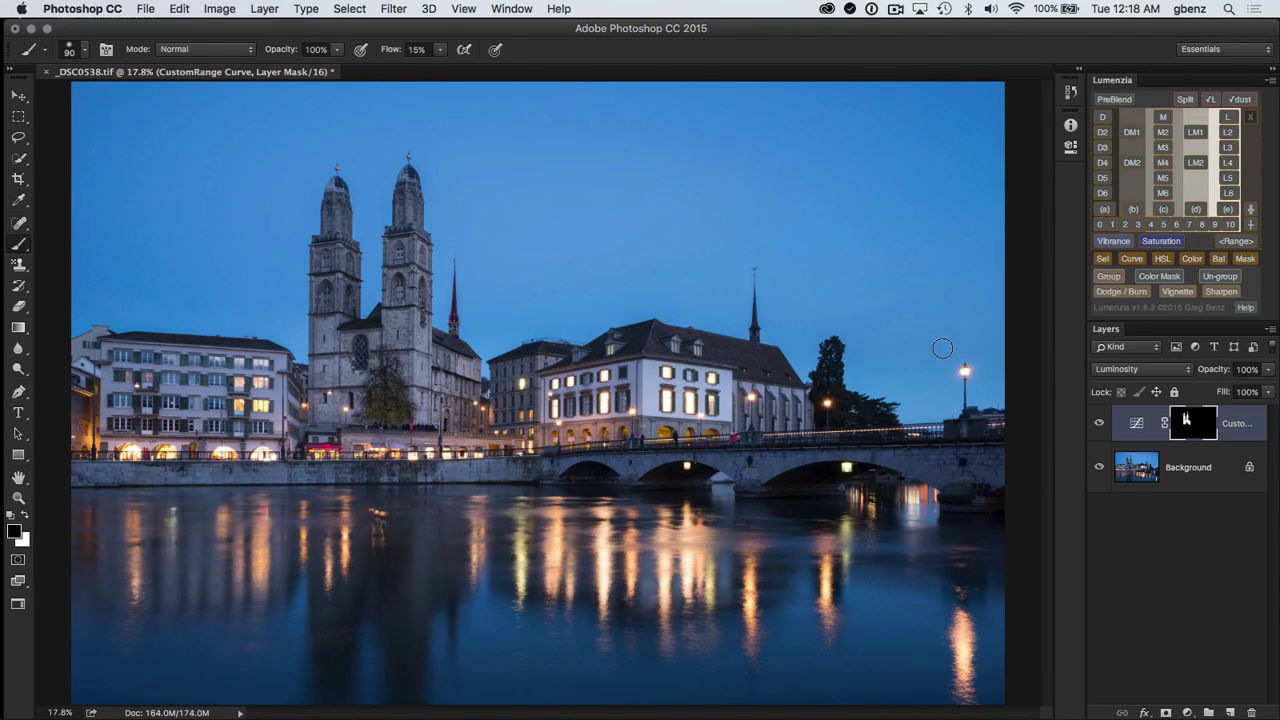
key("v")
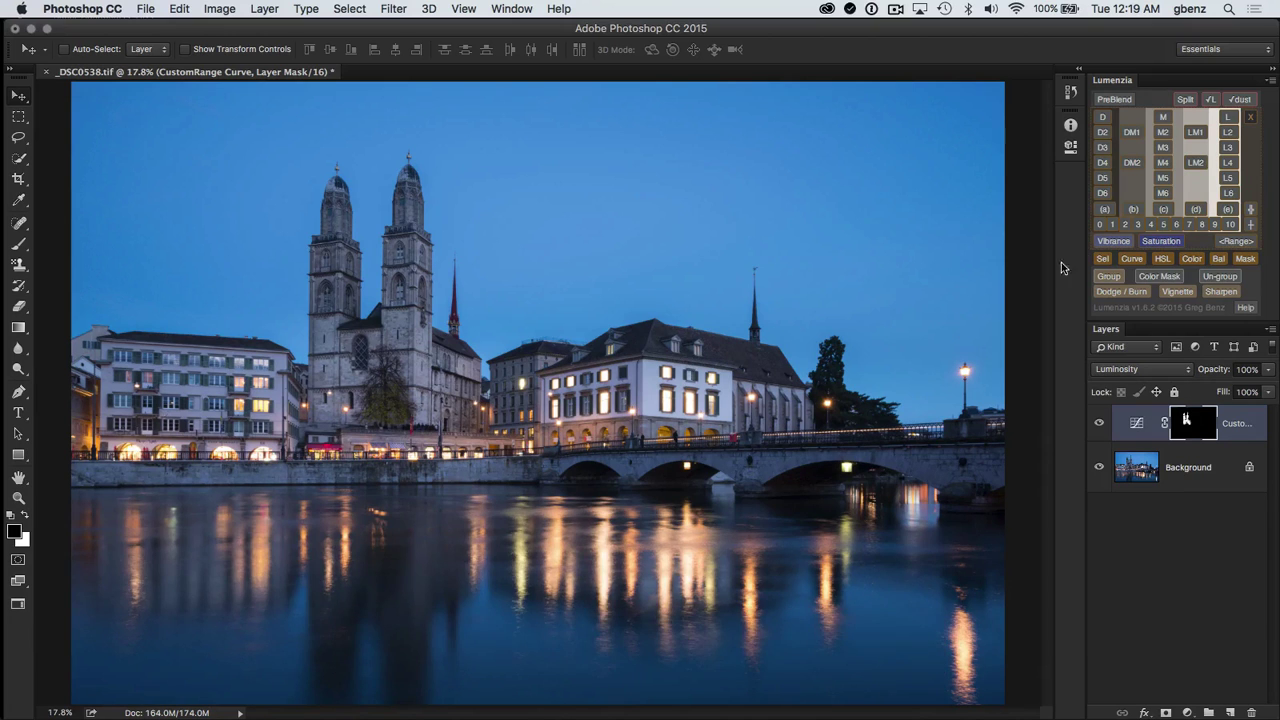
Start a Lumenzia Range mask and sample a dark blue sky tone as its first limit
left_click(1236, 241, "alt")
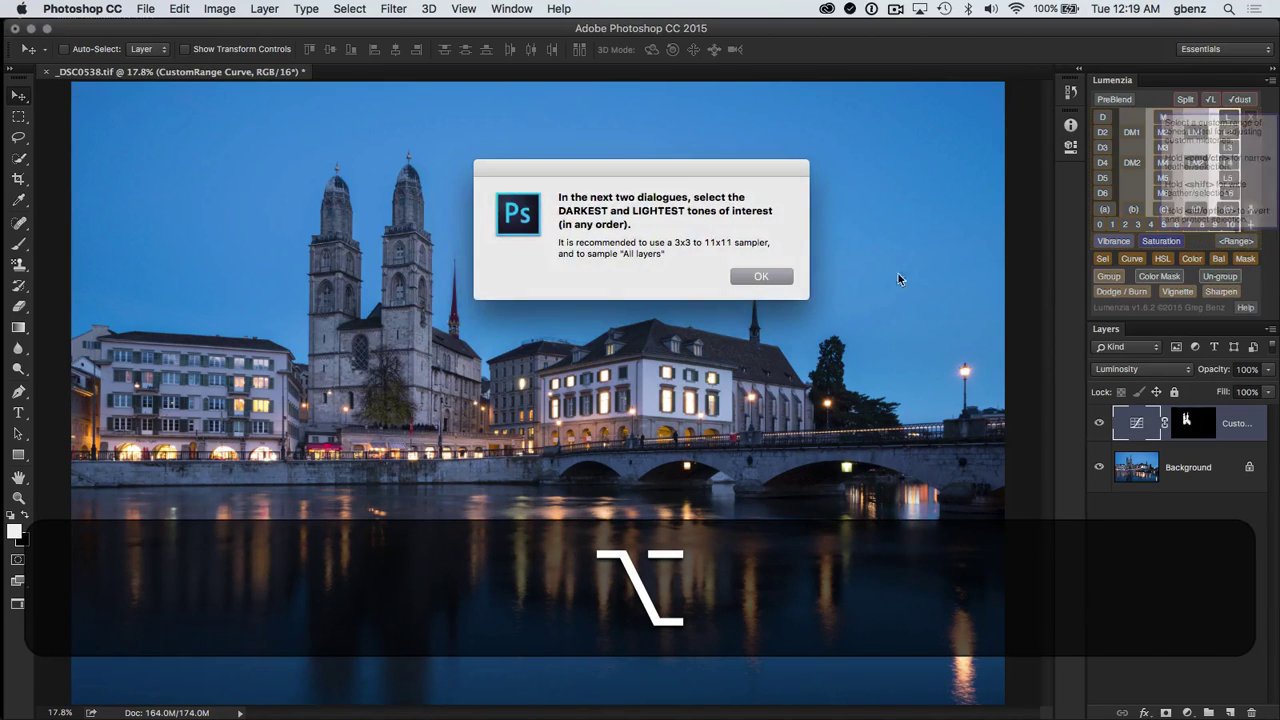
left_click(766, 277)
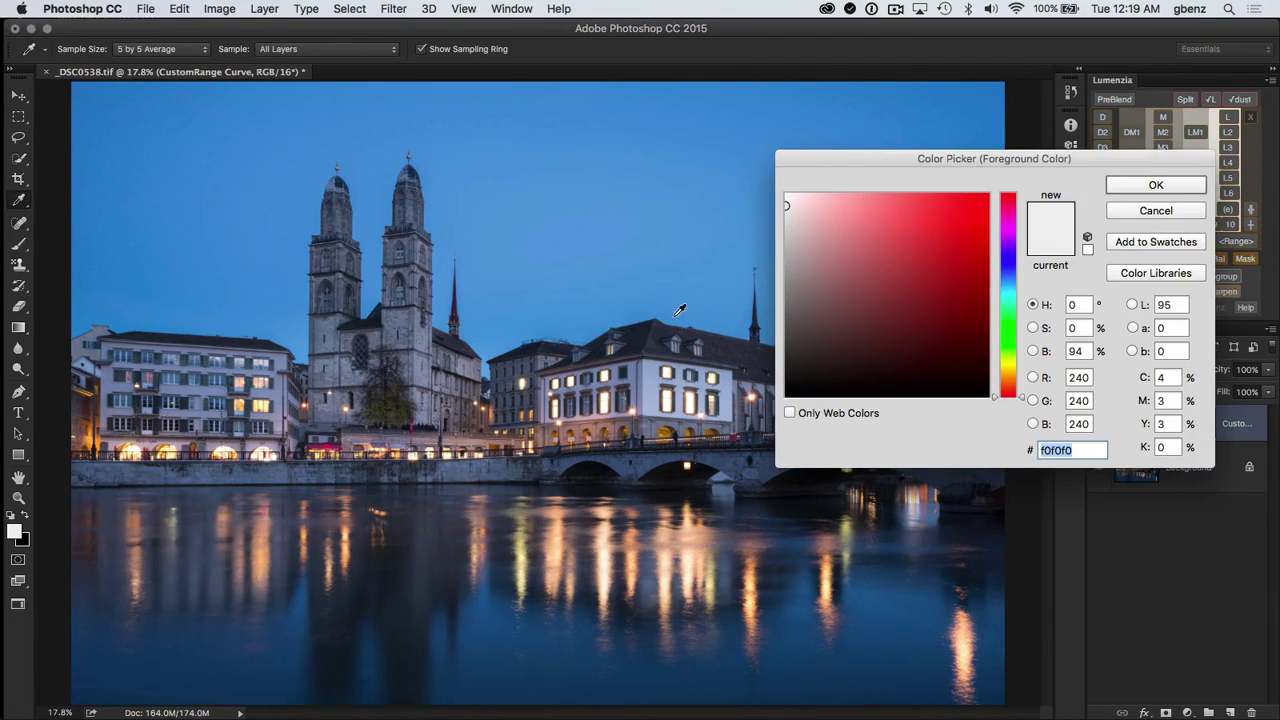
left_click(634, 337)
left_click(634, 337)
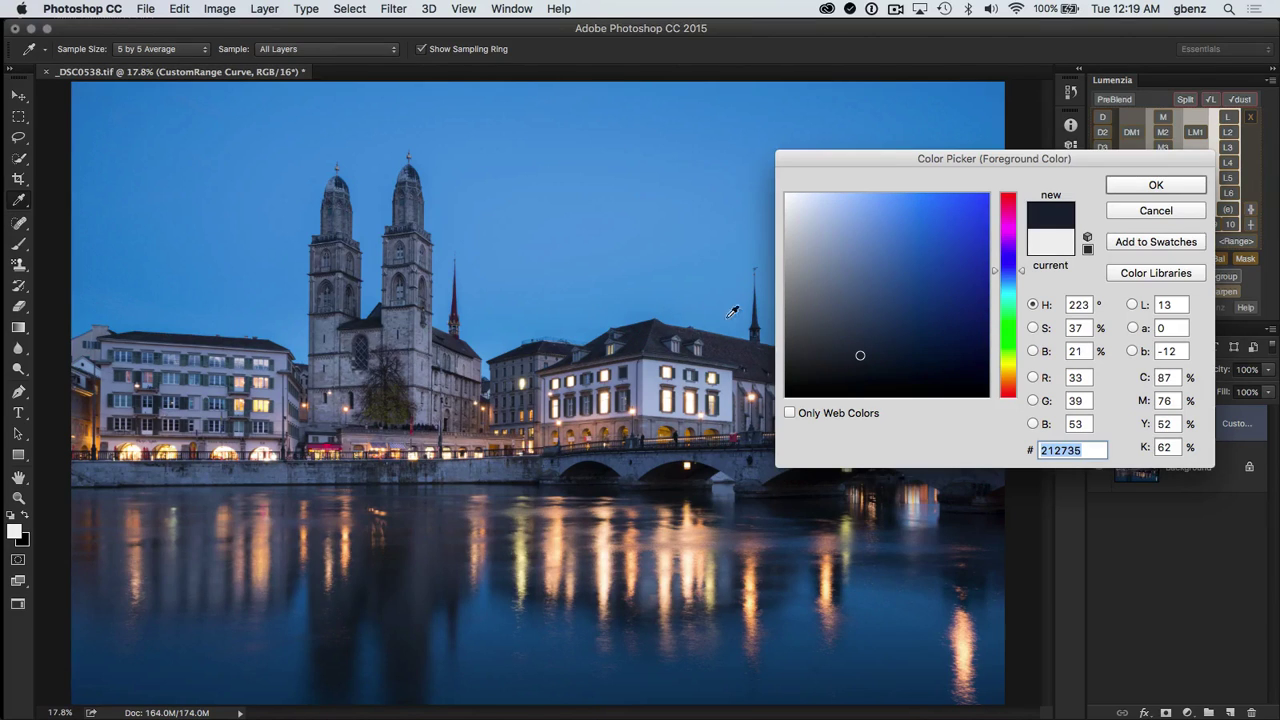
key("Return")
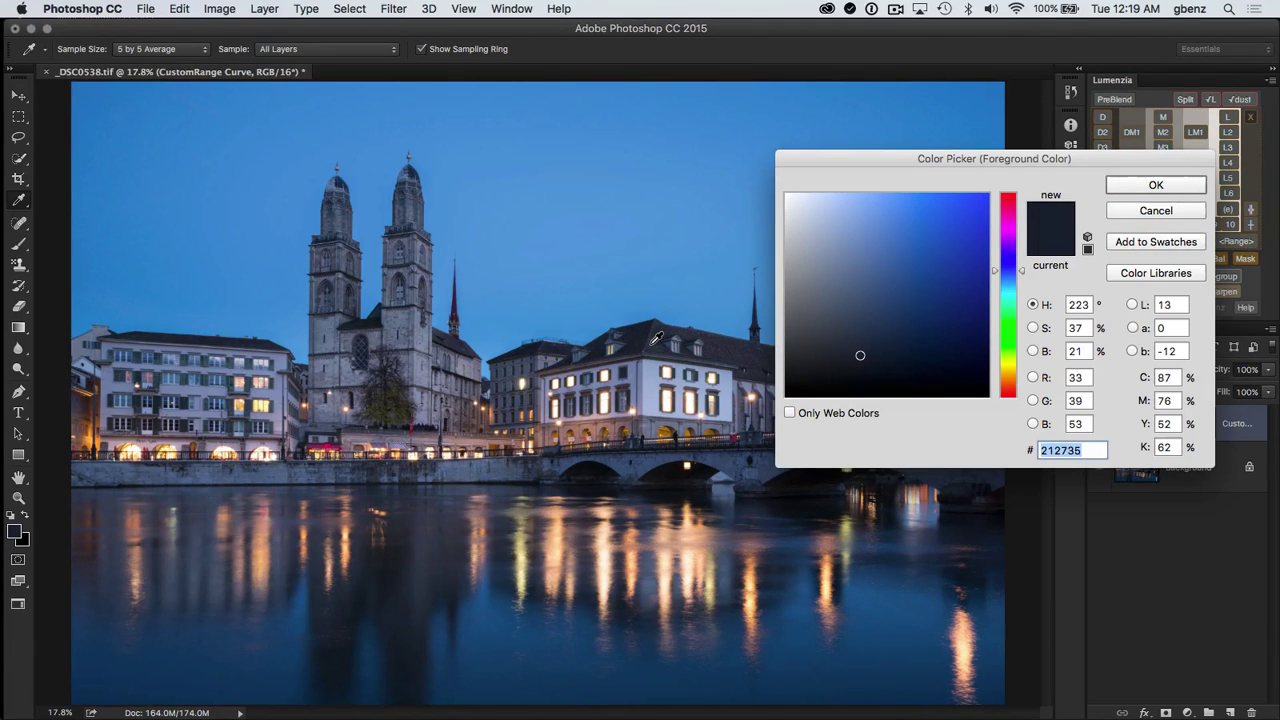
Sample the church roof tone as the second limit, producing the black-and-white range mask preview
left_click(652, 341)
left_click(652, 341)
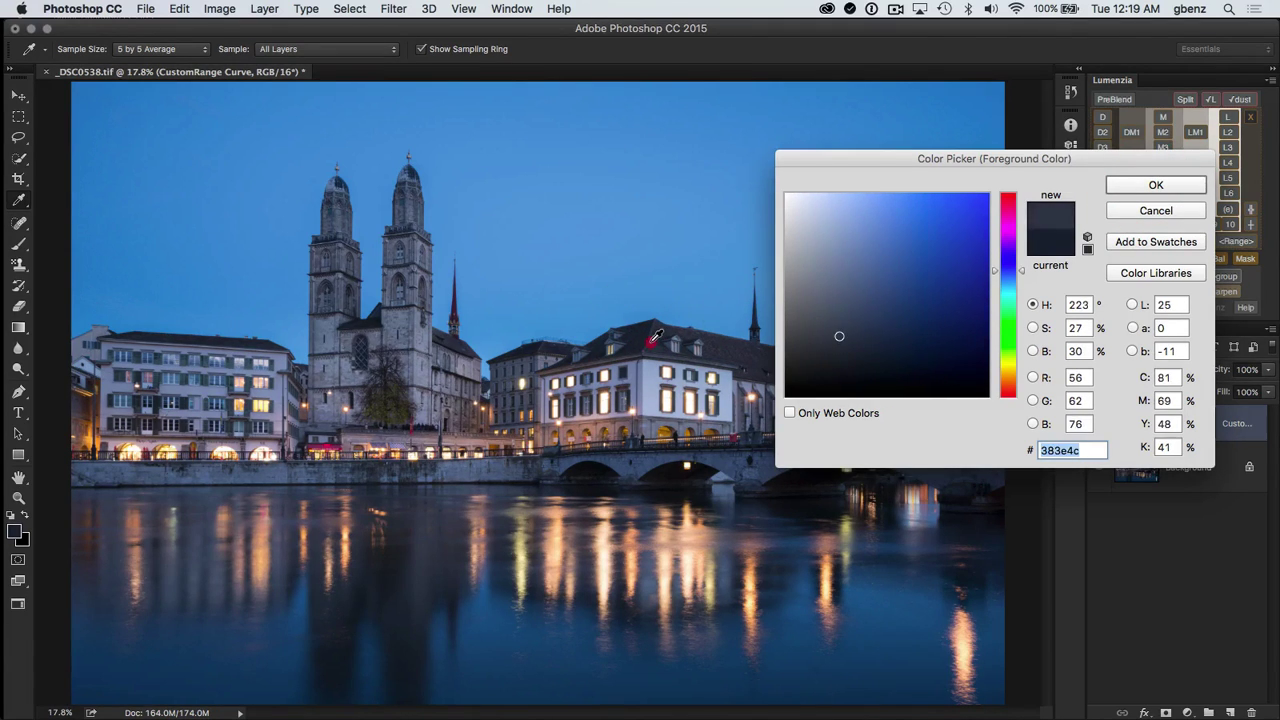
left_click(652, 340)
left_click(1155, 186)
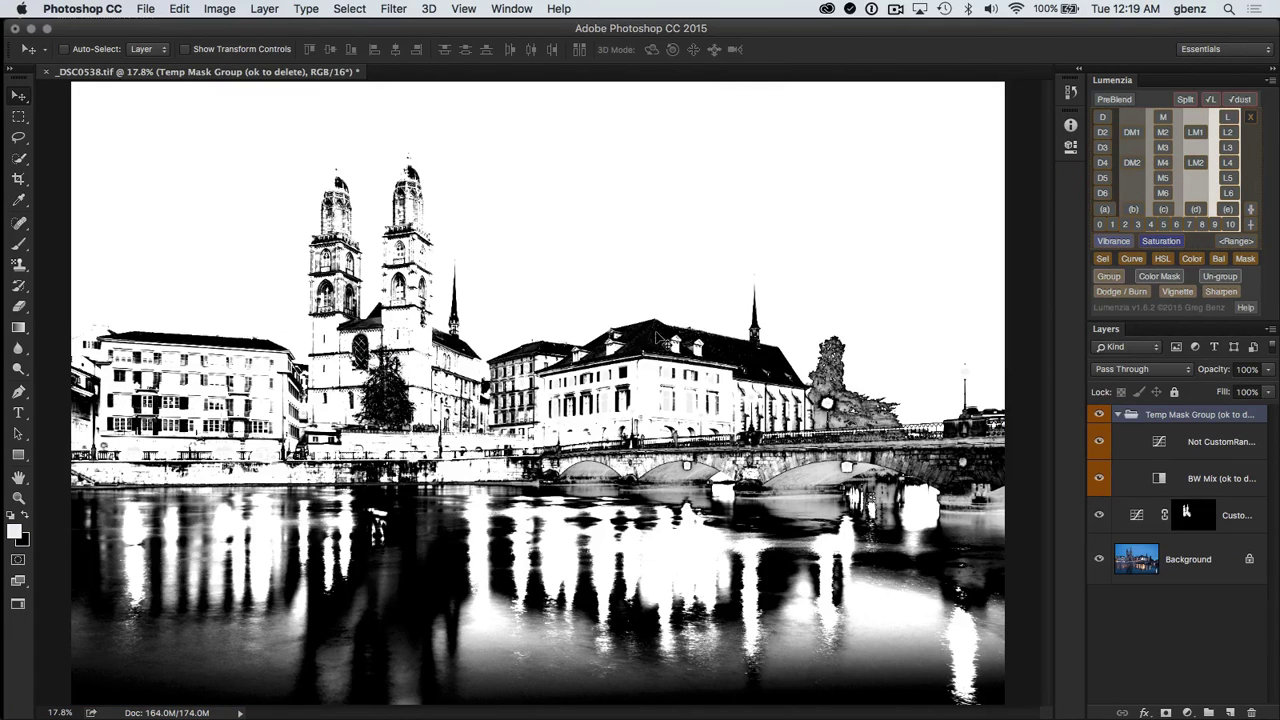